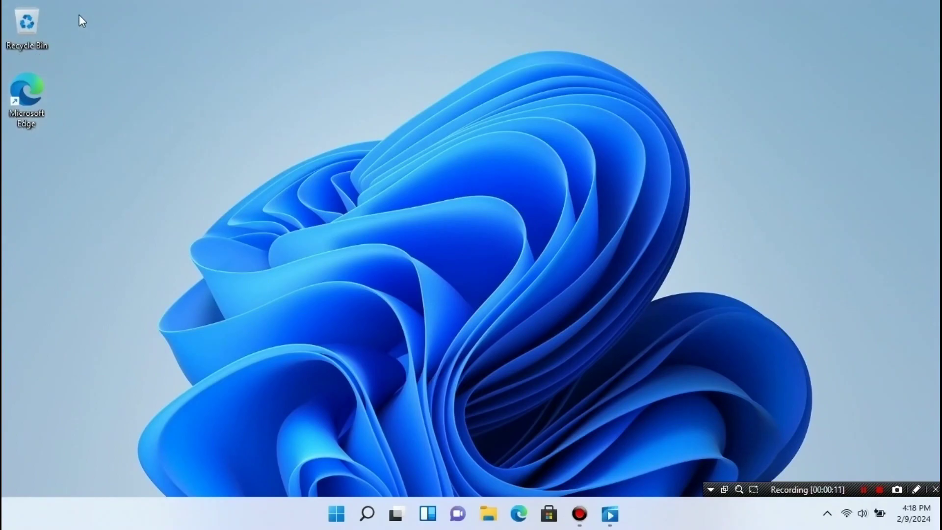
Show the Computer and Control Panel icons on the desktop through the desktop icon settings of the personalization themes.
right_click(271, 153)
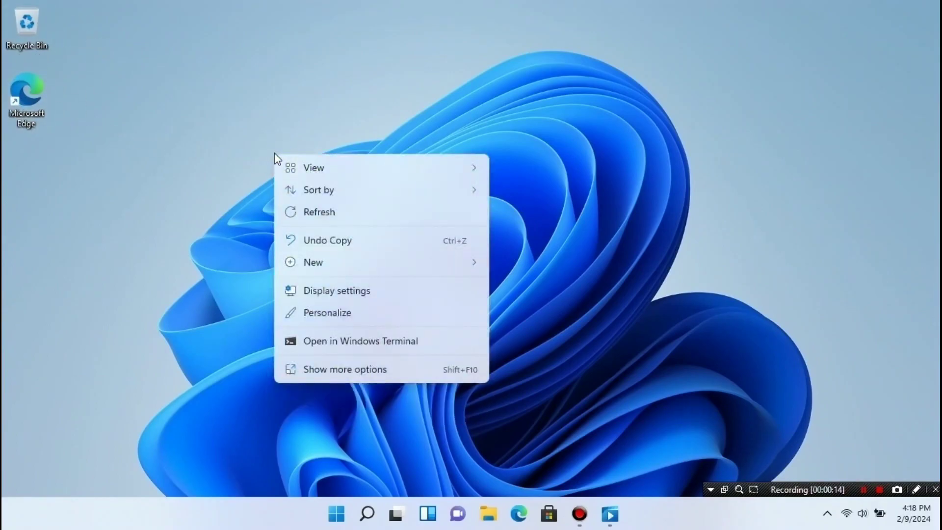
left_click(349, 369)
left_click(382, 363)
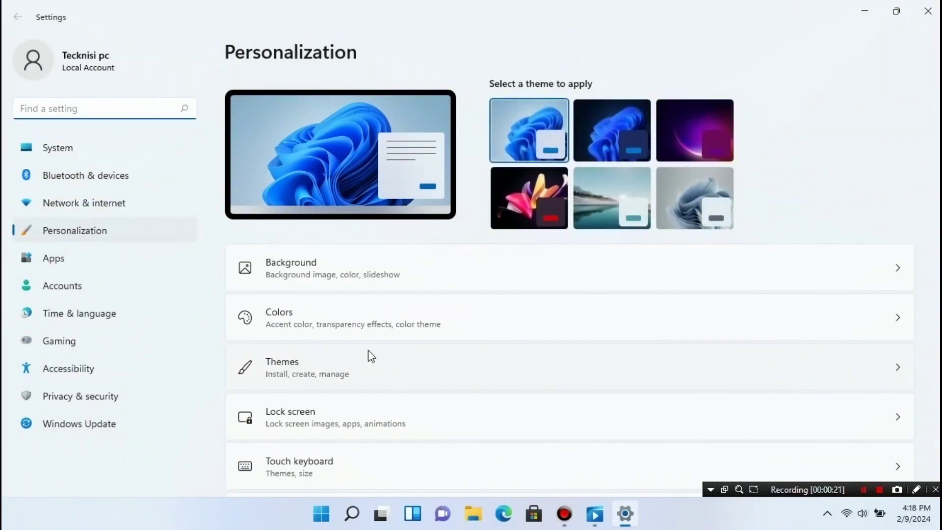
left_click(307, 368)
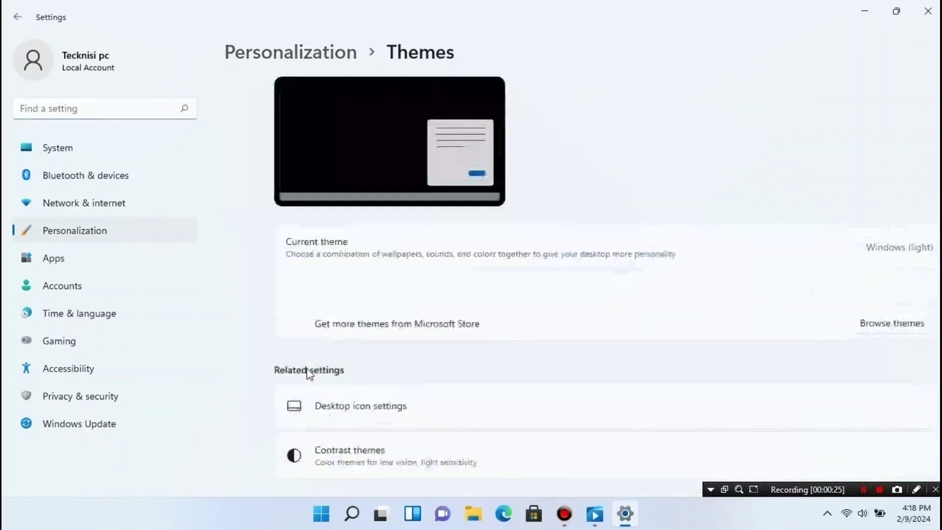
scroll(408, 373, "down", 3)
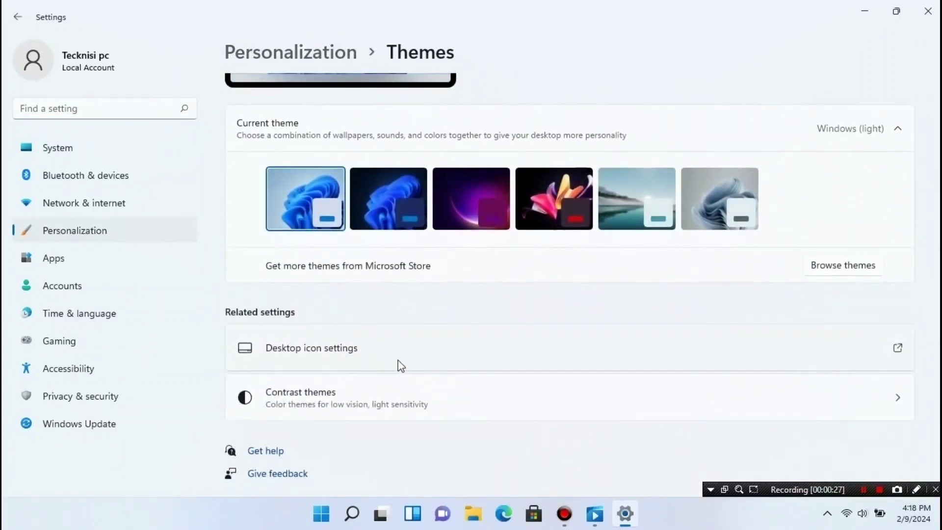
left_click(307, 347)
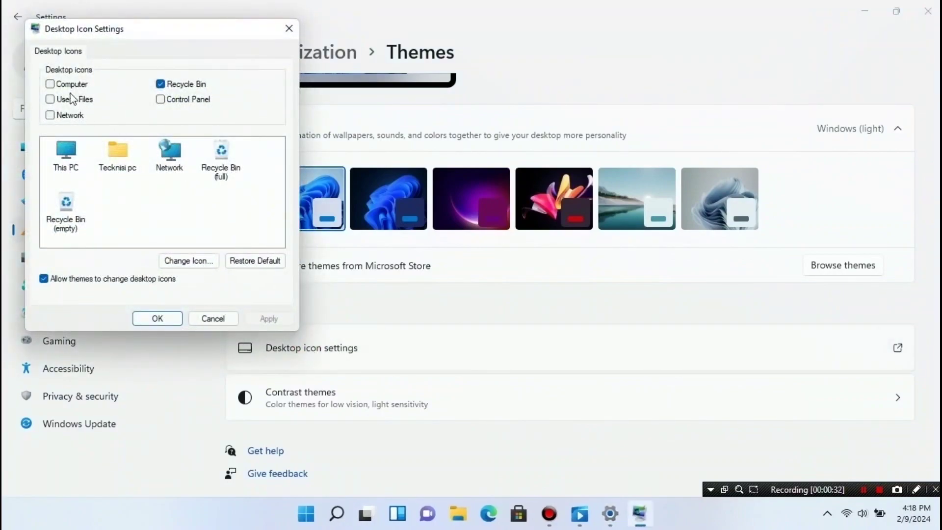
left_click(64, 88)
left_click(162, 100)
left_click(166, 321)
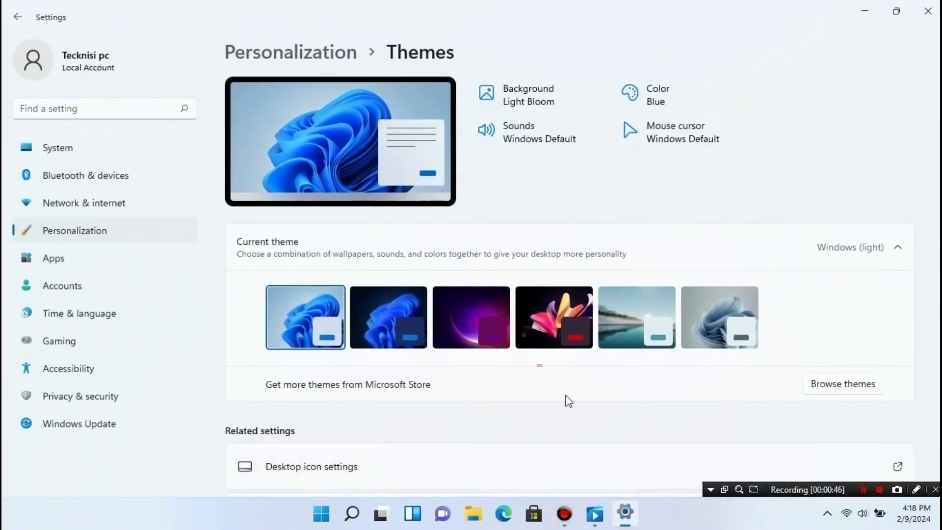
Apply the Windows (dark) theme as the current theme.
left_click(393, 323)
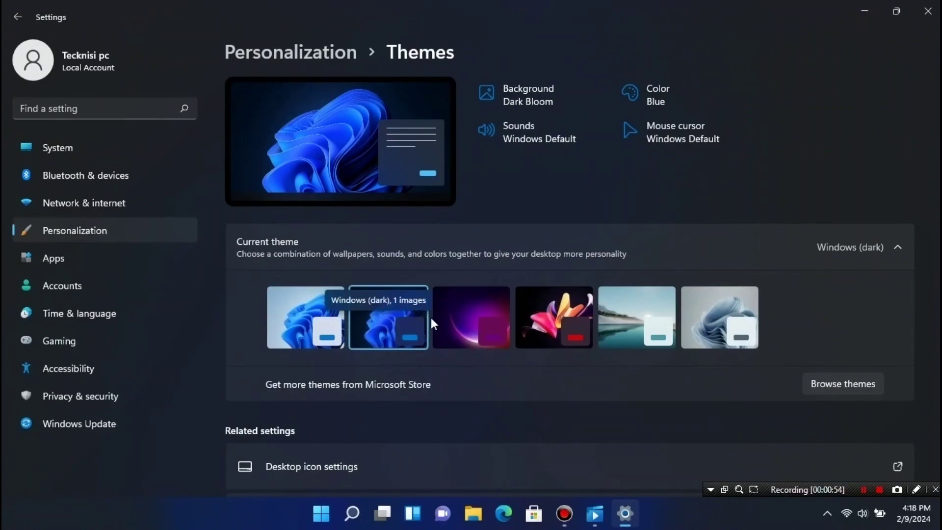
scroll(426, 316, "down", 2)
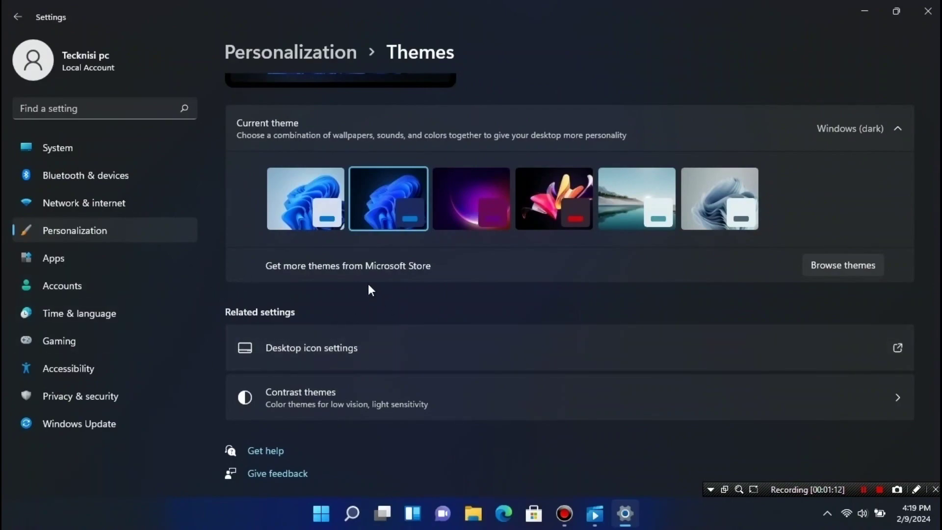
left_click(122, 147)
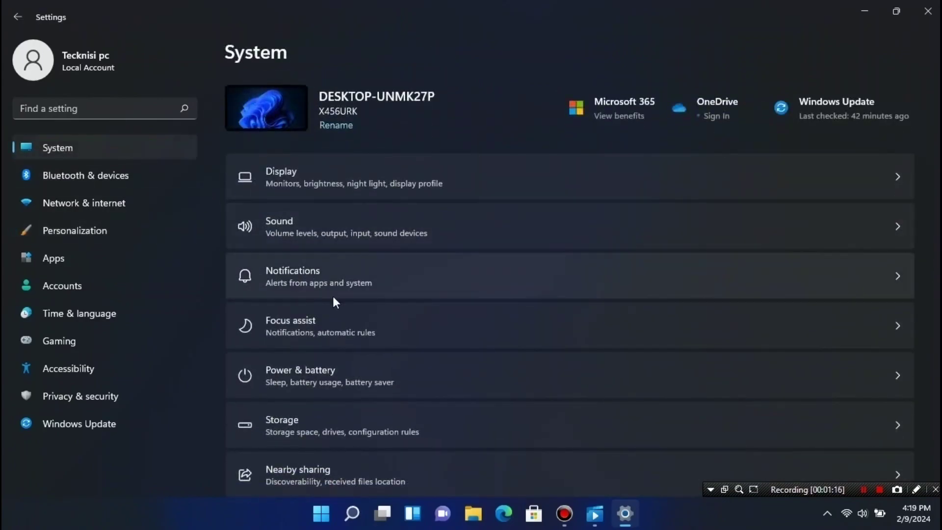
scroll(334, 304, "down", 5)
scroll(349, 331, "down", 3)
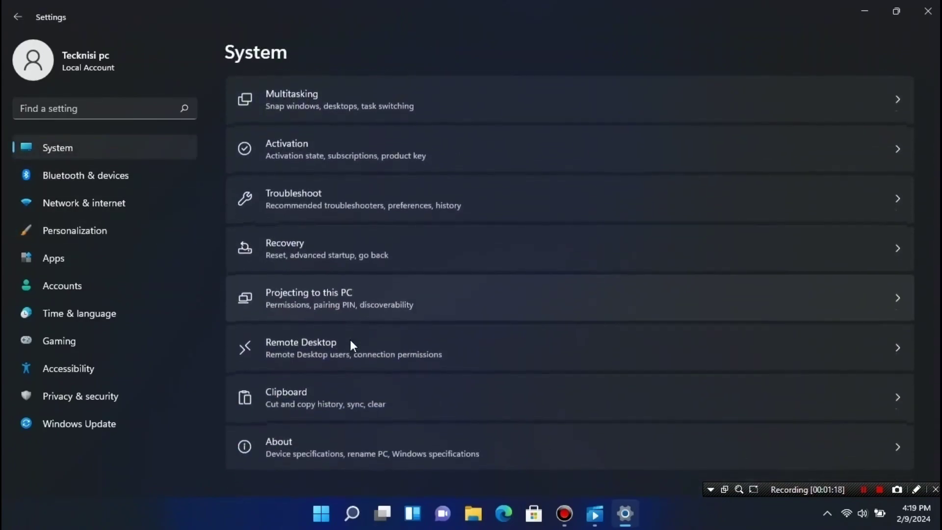
scroll(349, 341, "up", 5)
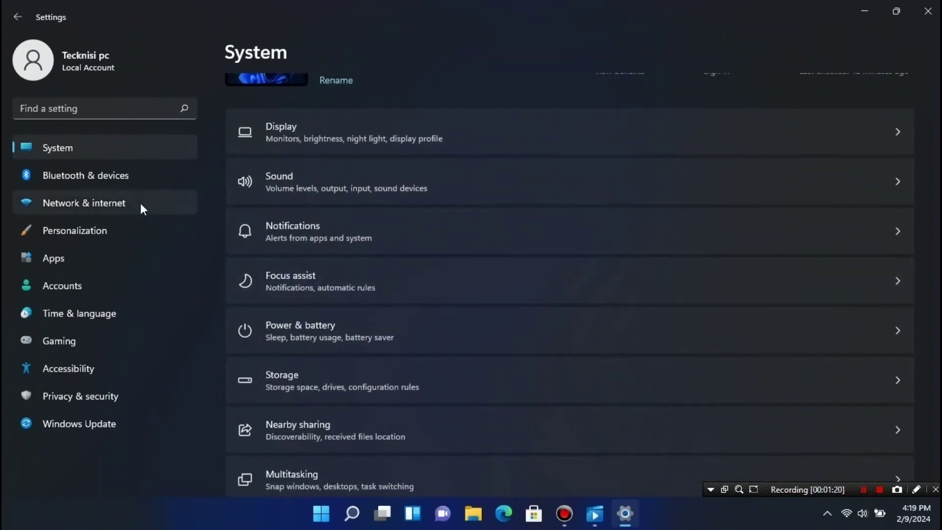
Turn off automatic startup for Cortana, Microsoft OneDrive and Windows Terminal in the startup apps settings.
left_click(100, 260)
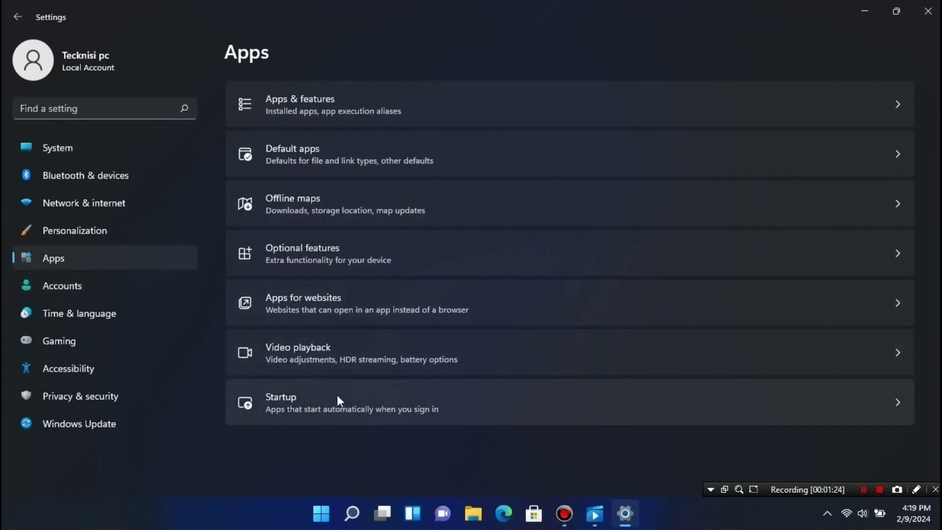
left_click(310, 401)
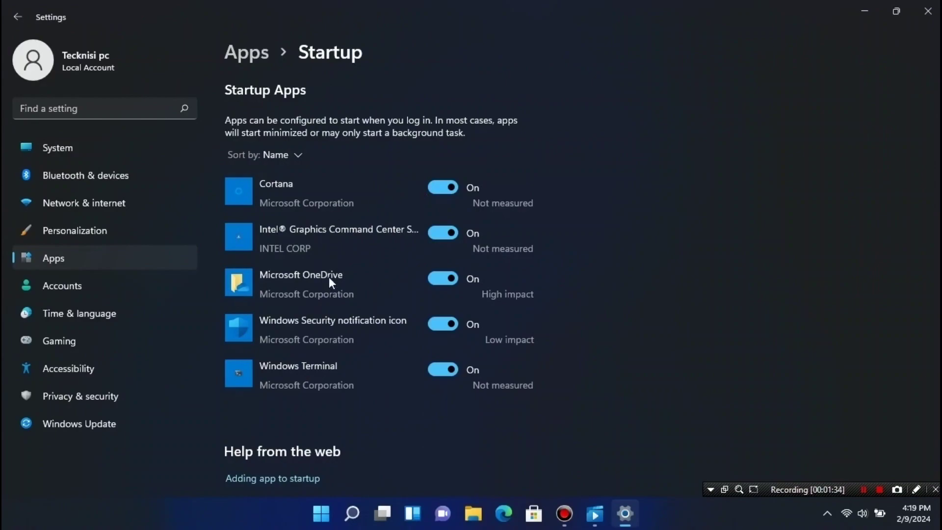
left_click(437, 187)
left_click(438, 279)
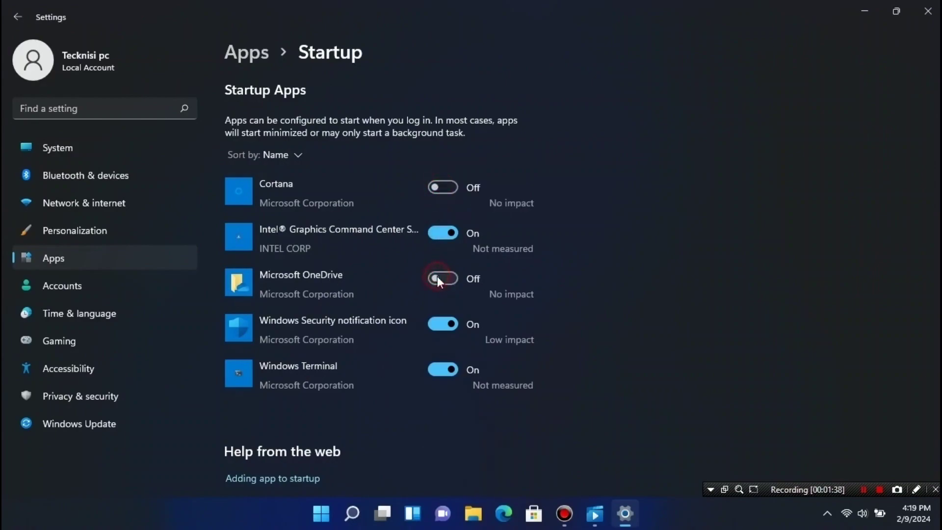
left_click(440, 370)
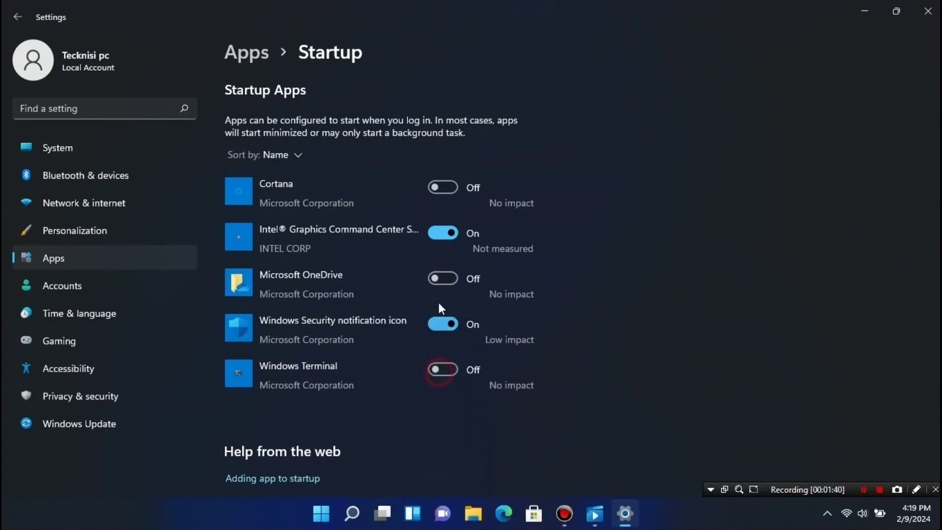
scroll(339, 361, "down", 2)
scroll(350, 253, "up", 2)
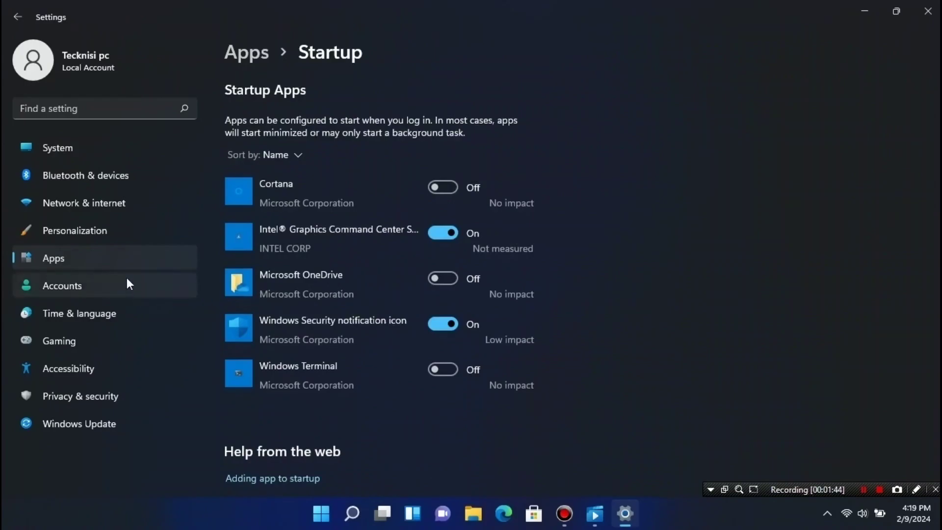
Turn off the transparency effects in the personalization color settings.
left_click(101, 230)
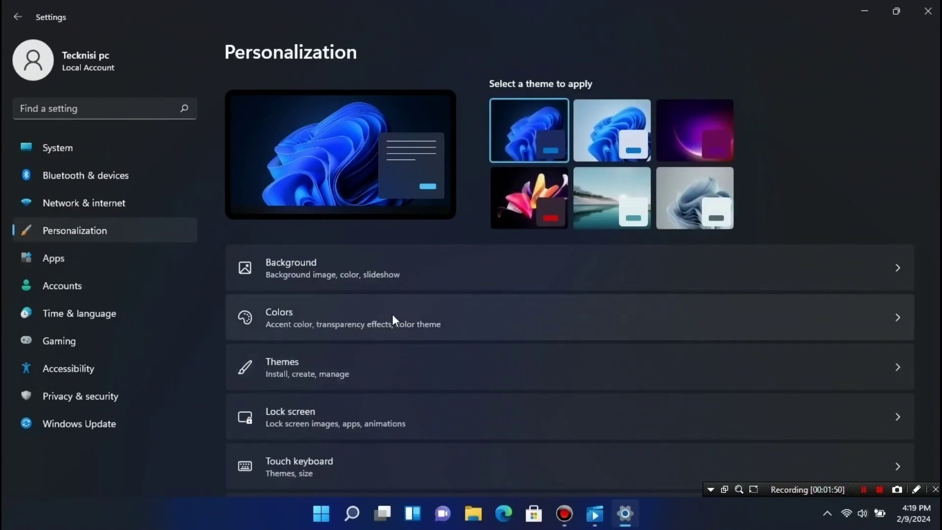
left_click(889, 319)
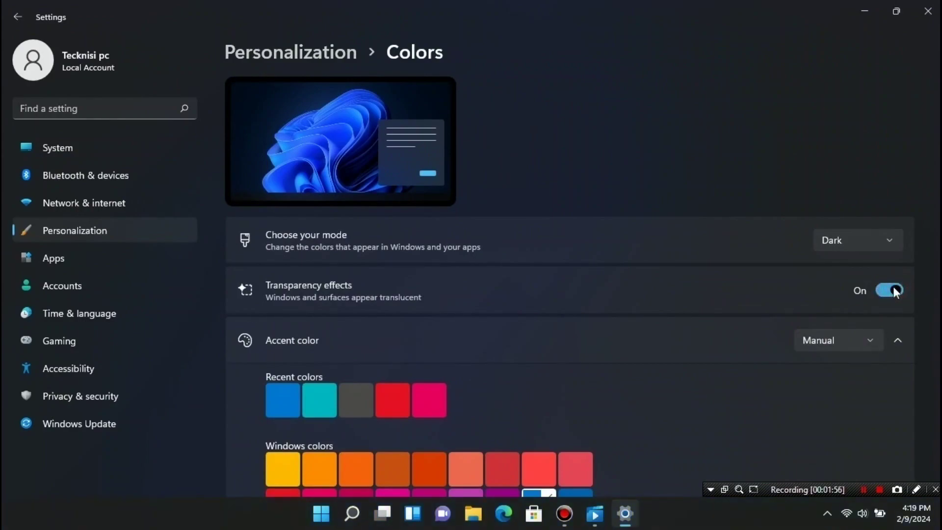
left_click(881, 294)
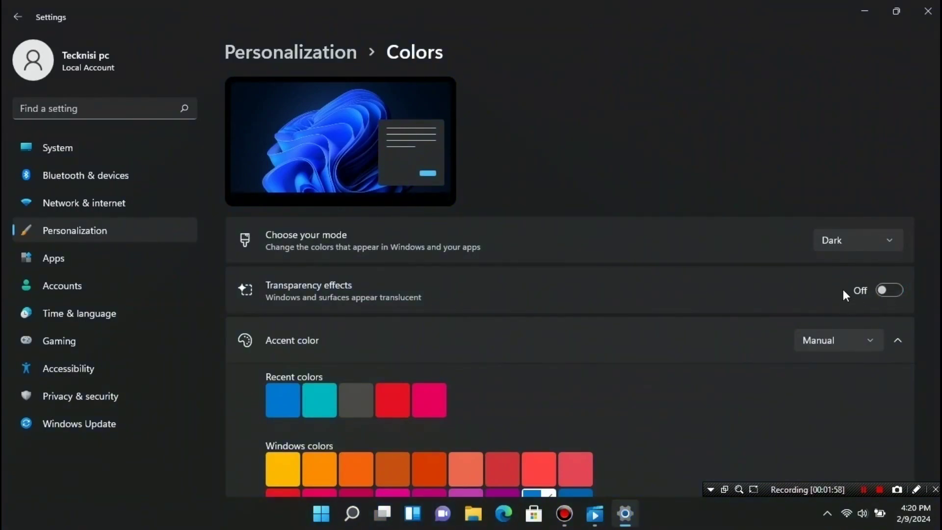
scroll(454, 369, "down", 1)
scroll(455, 369, "up", 1)
Try other recent accent colors such as dark gray, return to blue, and look through the remaining color options.
left_click(350, 400)
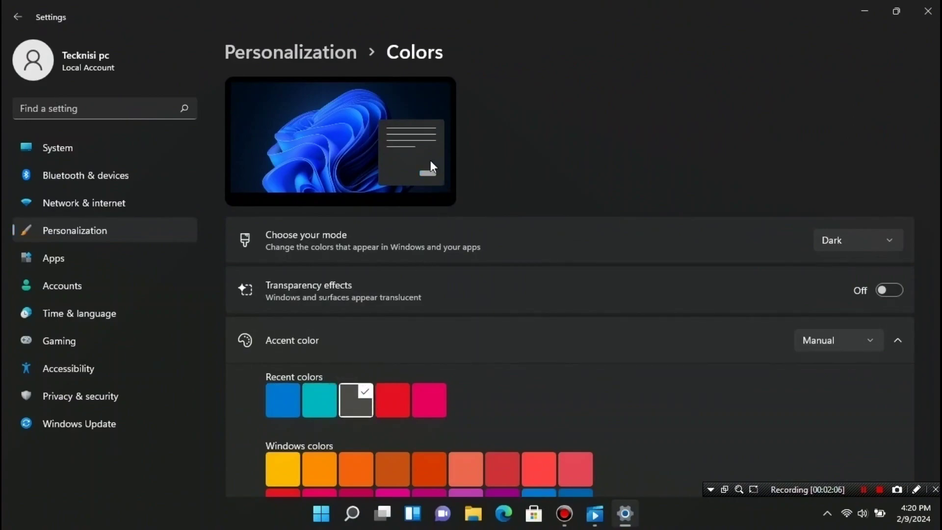
left_click(421, 399)
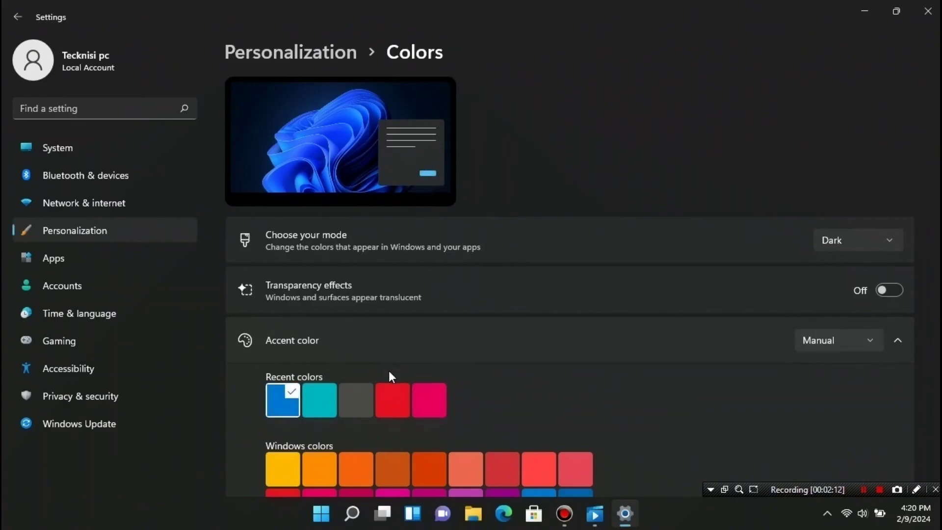
scroll(390, 372, "down", 5)
scroll(387, 375, "down", 3)
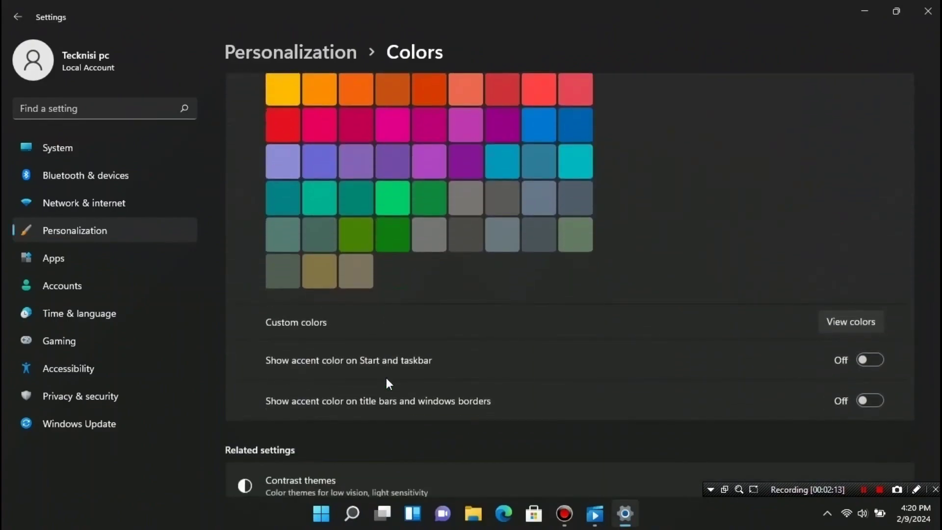
scroll(363, 402, "down", 2)
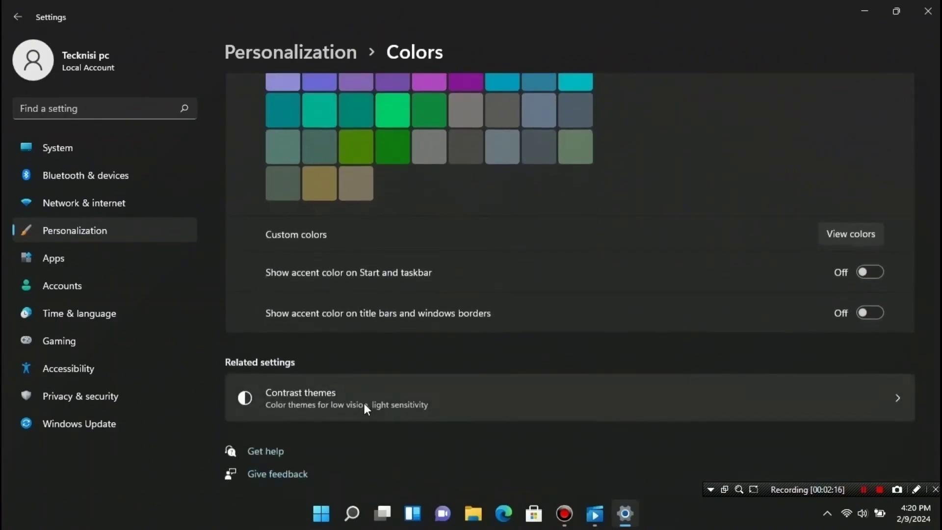
scroll(363, 400, "up", 9)
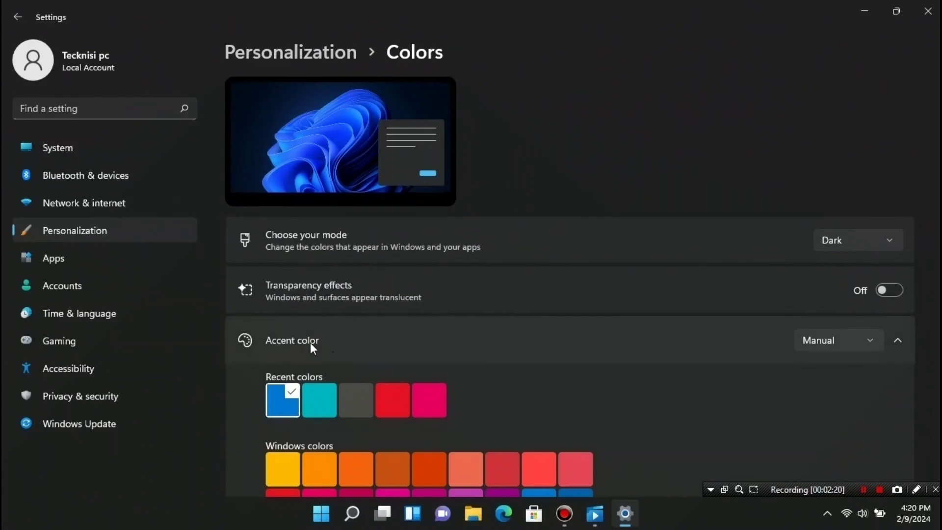
Hide the Task view, Widgets and Chat items from the taskbar in the taskbar personalization settings.
left_click(24, 18)
scroll(331, 391, "down", 3)
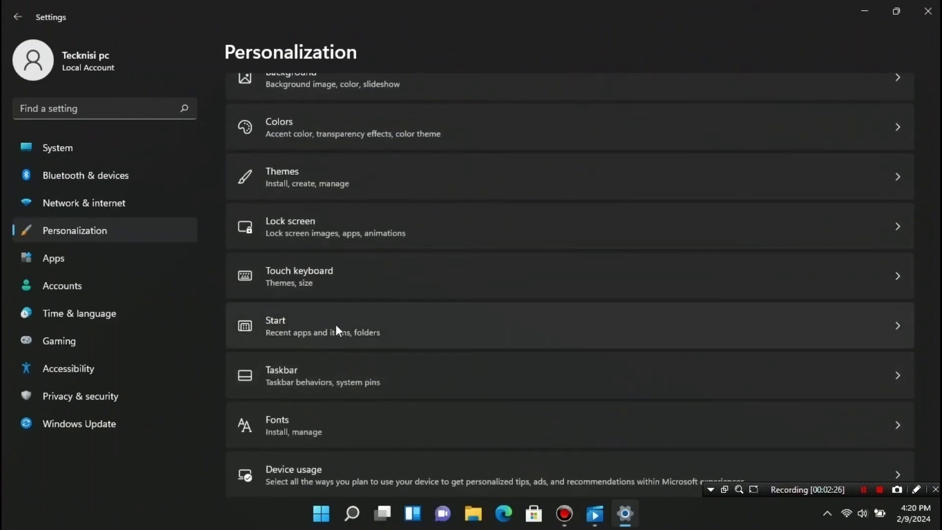
left_click(327, 376)
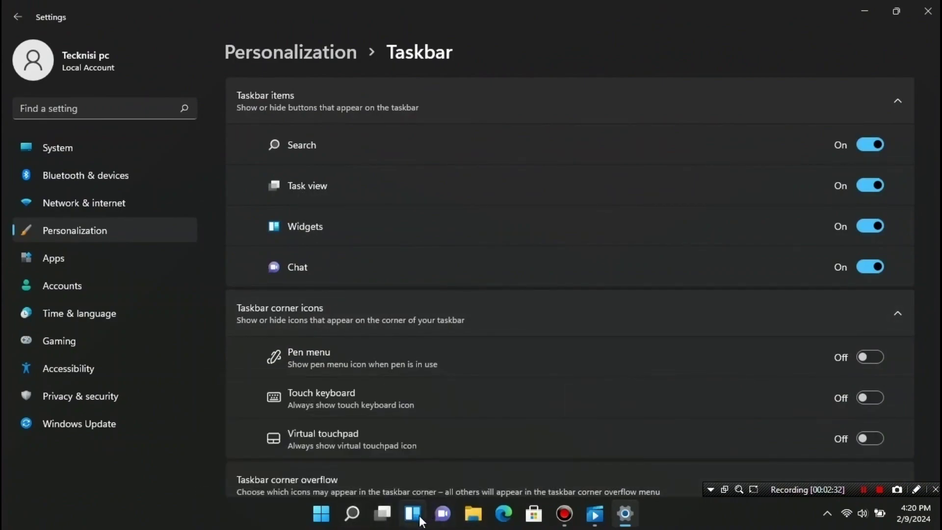
left_click(875, 184)
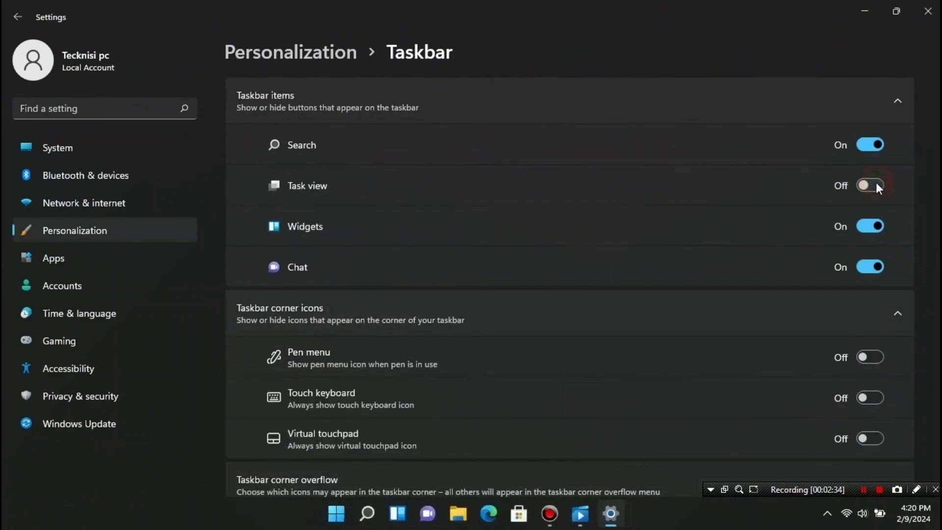
left_click(870, 224)
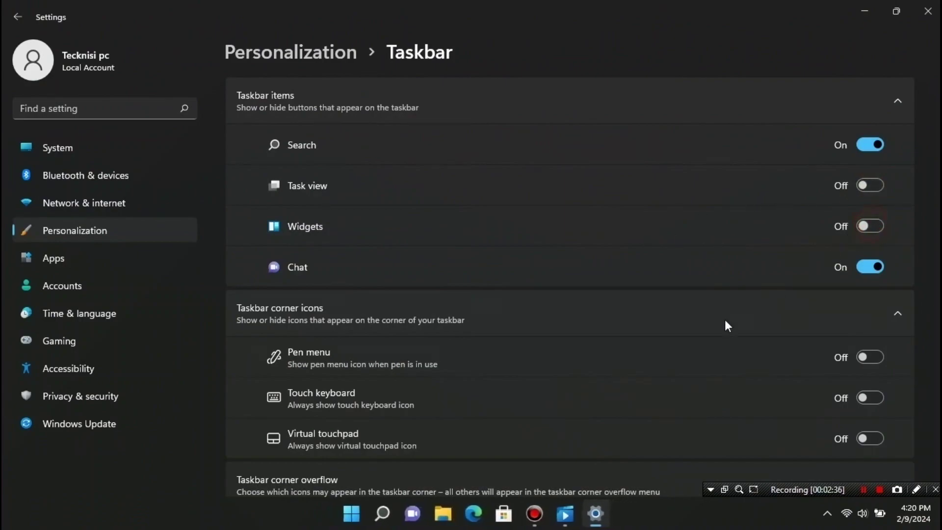
left_click(869, 270)
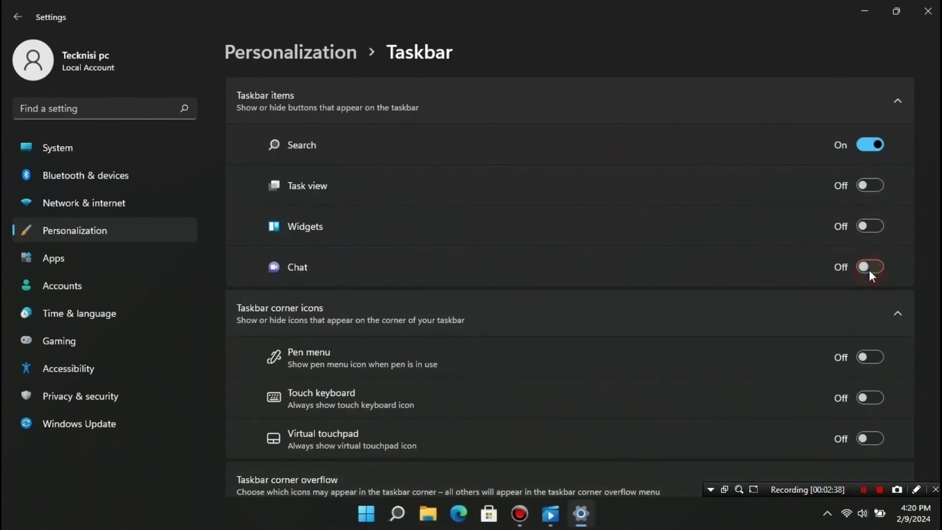
Set the taskbar alignment to Left in the taskbar behaviors and open the Start menu to check its position.
scroll(583, 366, "down", 3)
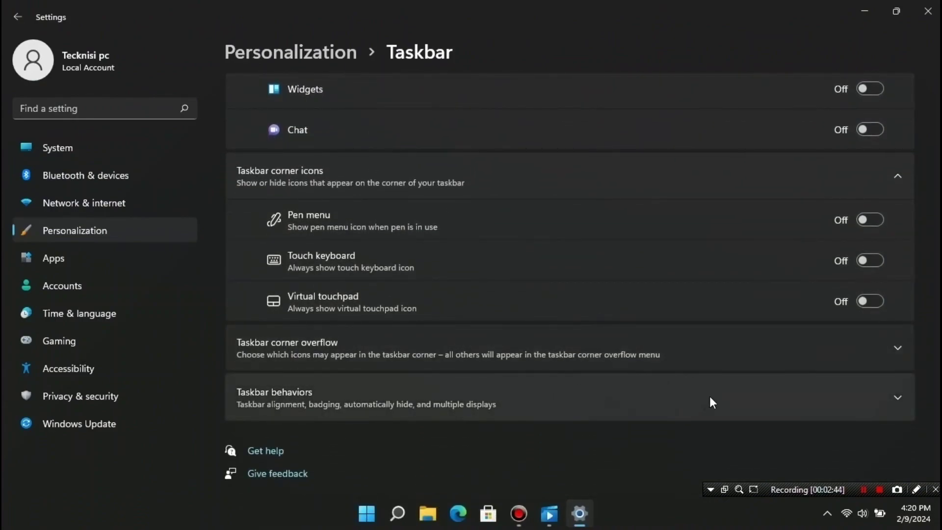
left_click(832, 396)
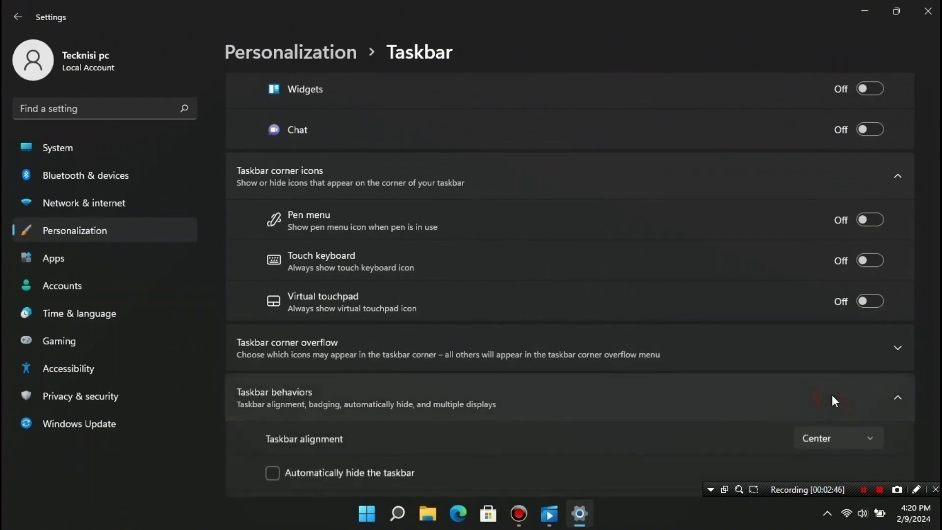
scroll(830, 394, "down", 3)
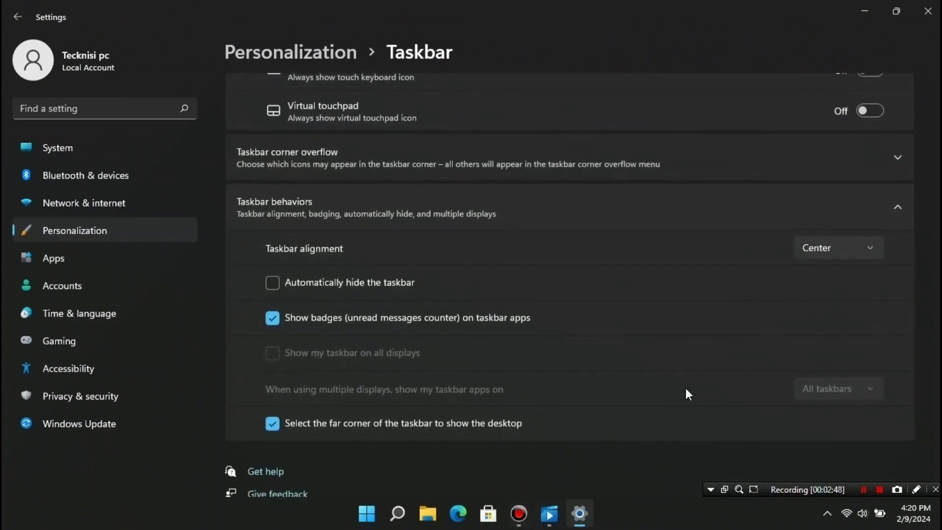
left_click(839, 253)
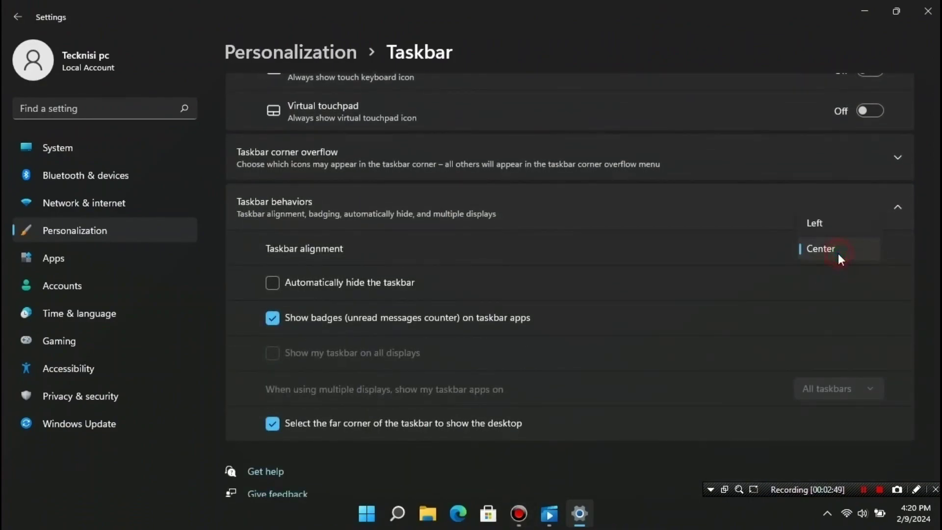
left_click(838, 222)
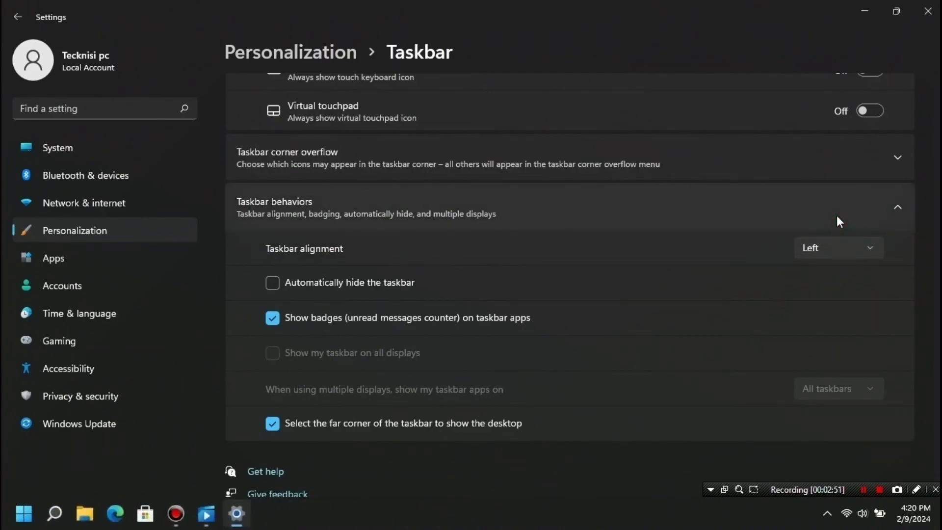
left_click(24, 514)
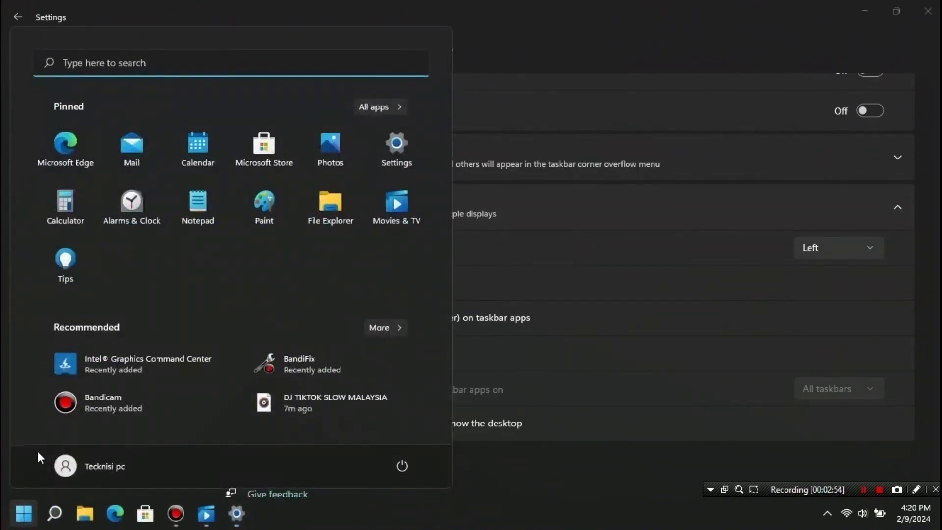
Close the Start menu, set the taskbar alignment back to Center in the taskbar behaviors and close Settings.
left_click(24, 513)
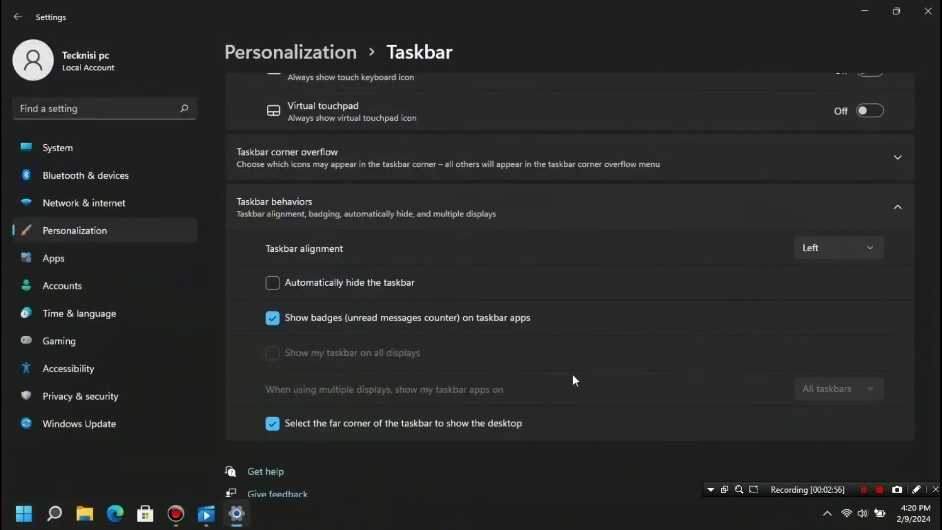
left_click(834, 248)
left_click(832, 272)
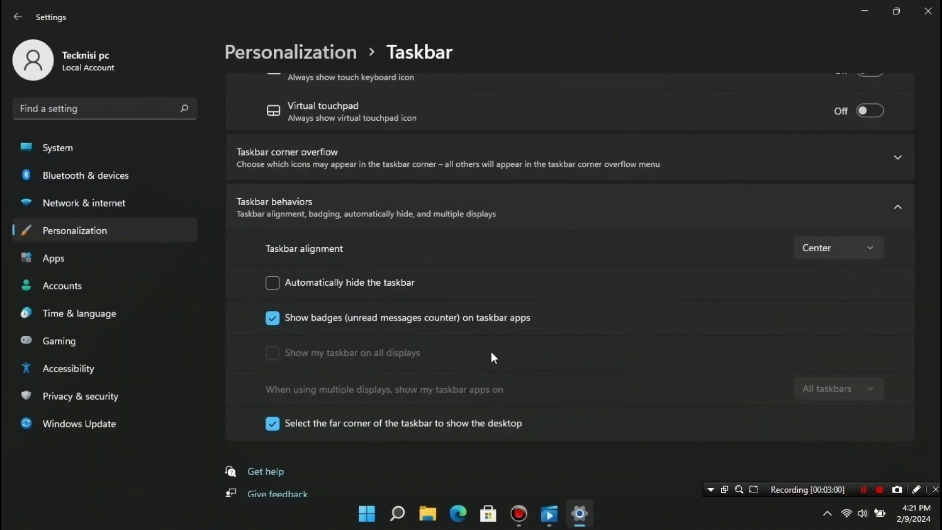
scroll(505, 353, "down", 1)
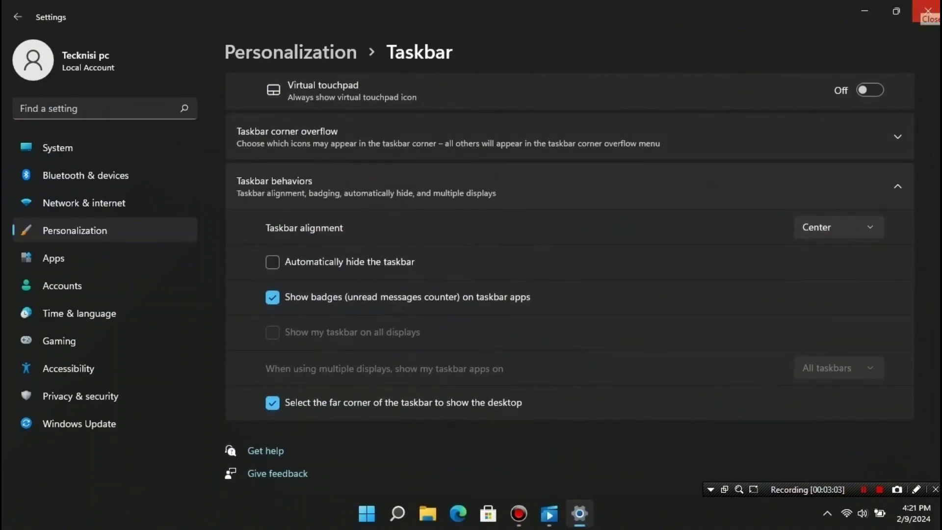
left_click(928, 11)
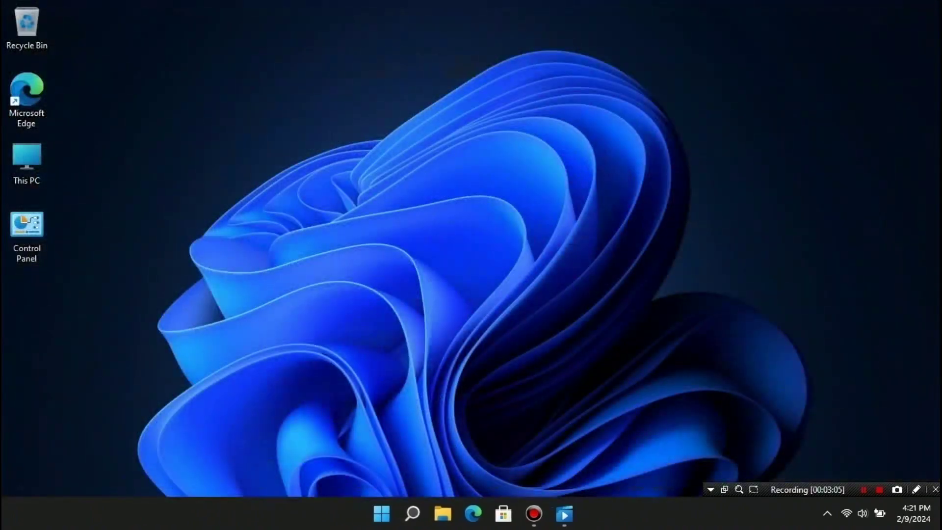
Rearrange the desktop icons so This PC comes first and switch them to small icons.
right_click(502, 175)
left_click(537, 230)
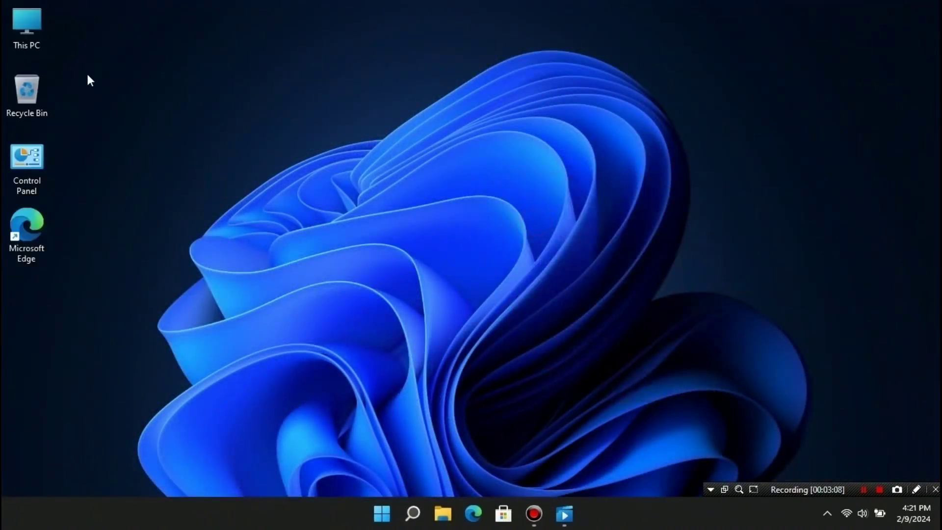
right_click(143, 44)
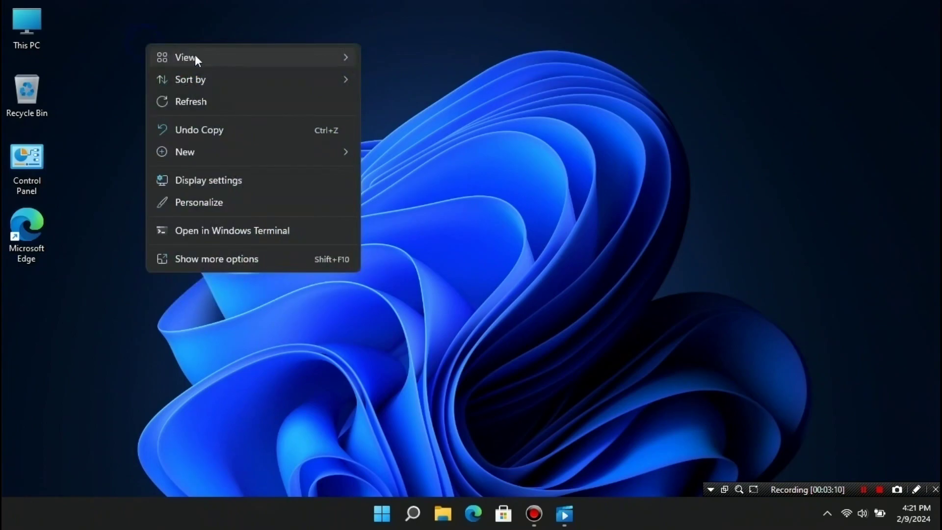
mouse_move(193, 57)
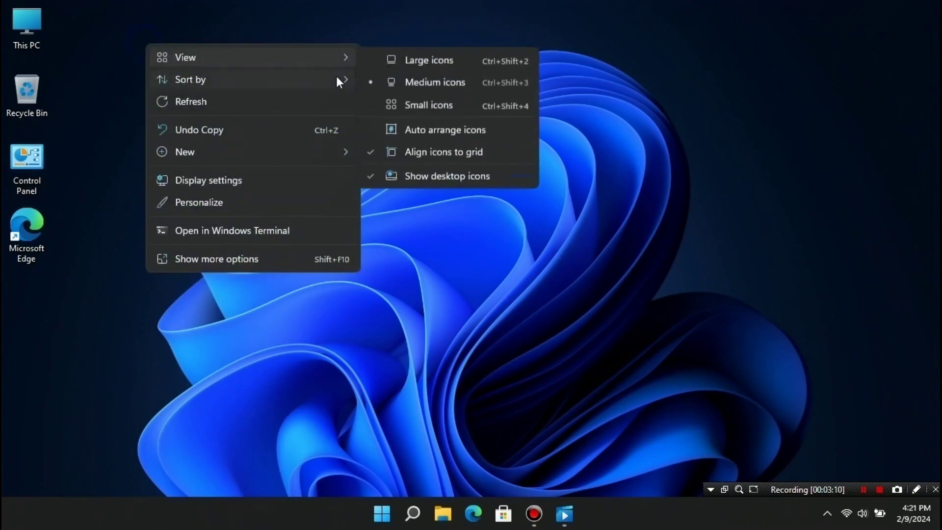
left_click(446, 105)
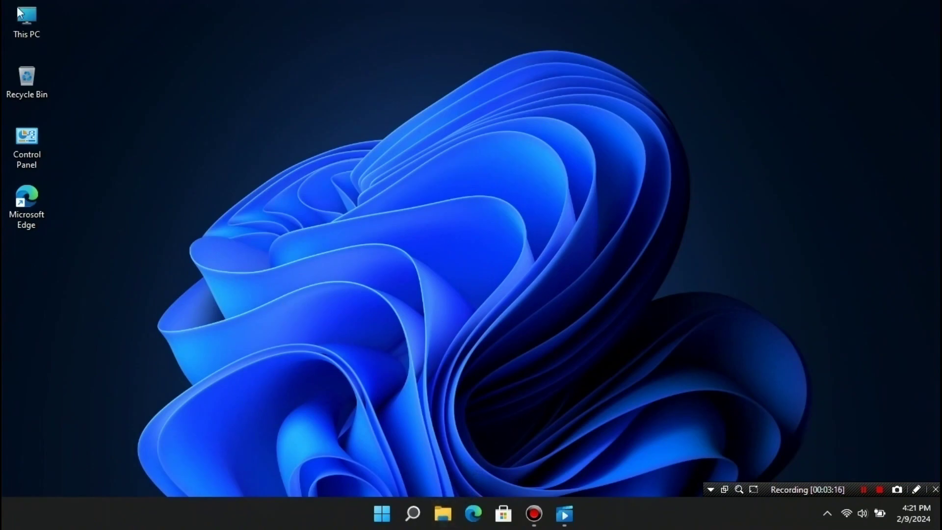
Open the properties of This PC, check the installed RAM and open the advanced system settings, moving that dialog aside.
right_click(29, 18)
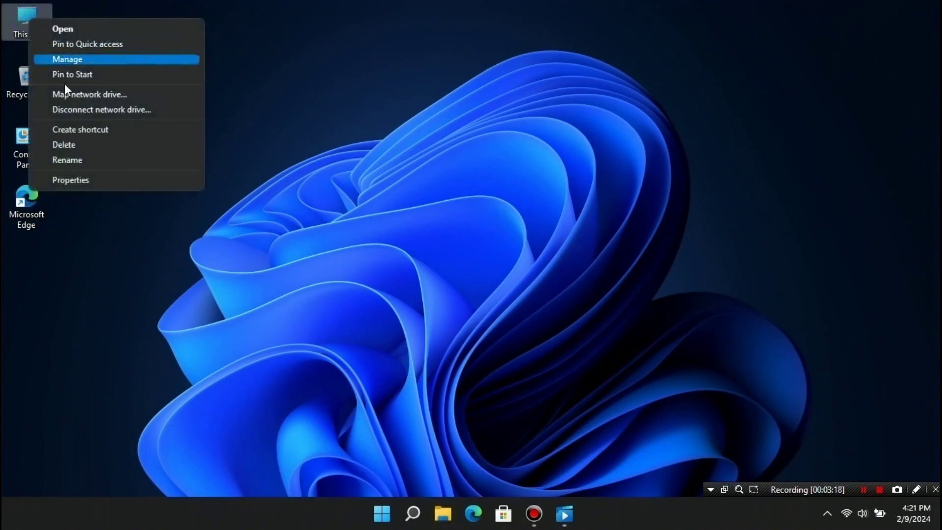
left_click(86, 179)
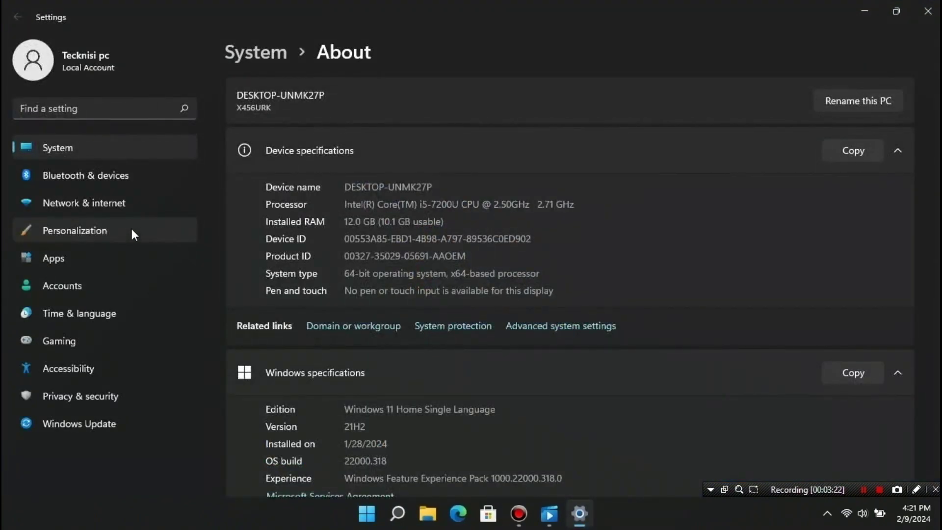
left_click(344, 221)
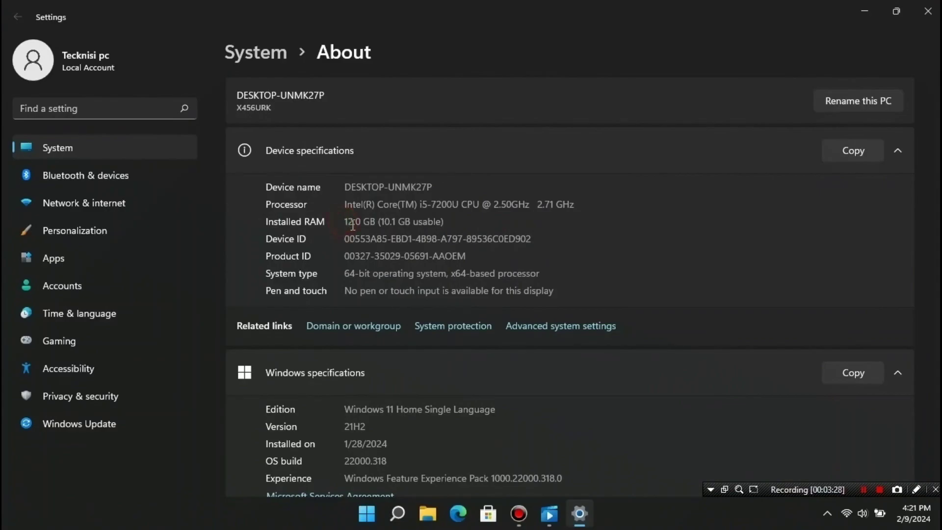
double_click(363, 223)
left_click(537, 332)
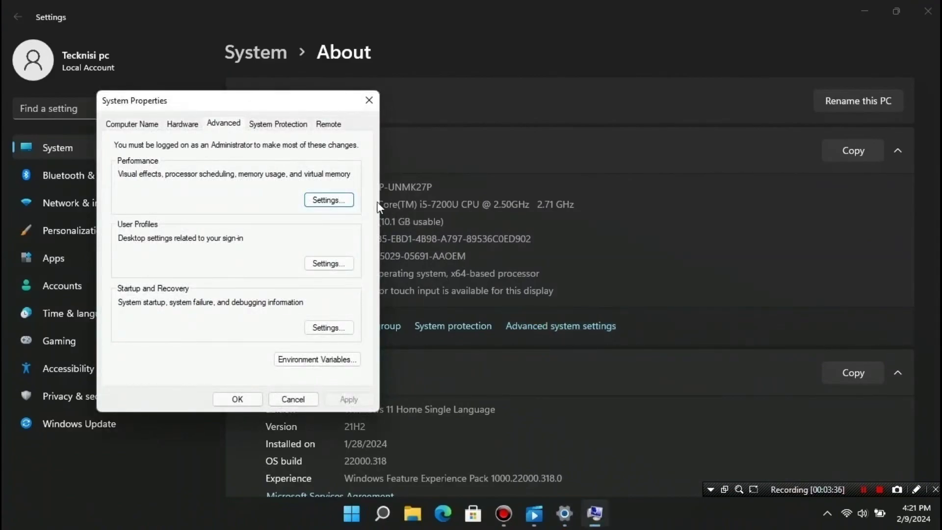
left_click_drag(407, 120, 619, 105)
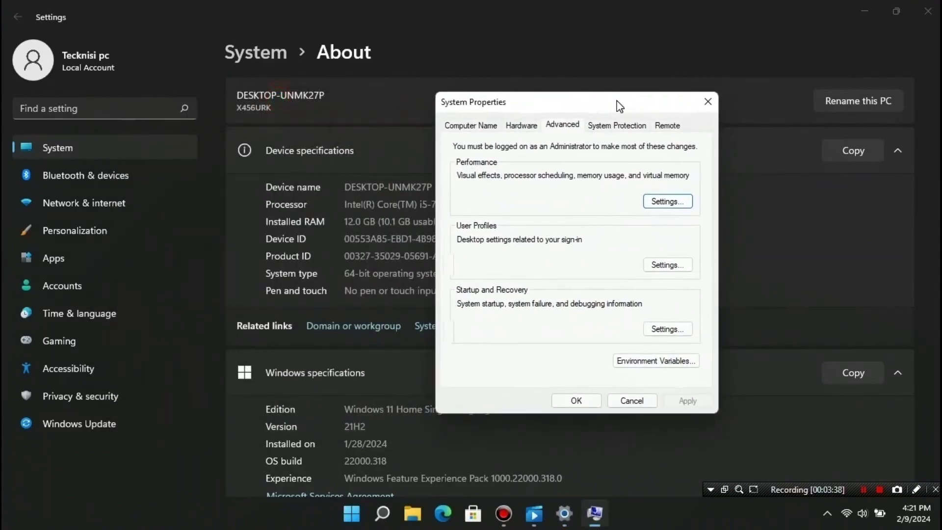
Turn off the first seven visual effects in the performance options, from animating controls inside windows to fading out menu items, and apply.
left_click(667, 198)
left_click(482, 226)
left_click(482, 238)
left_click(481, 251)
left_click(482, 263)
left_click(482, 275)
left_click(482, 288)
left_click(482, 300)
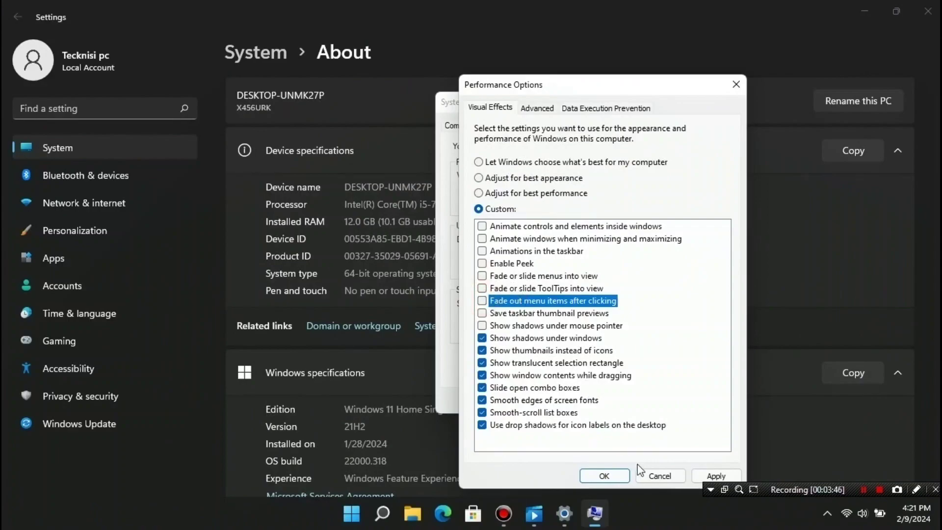
left_click(713, 474)
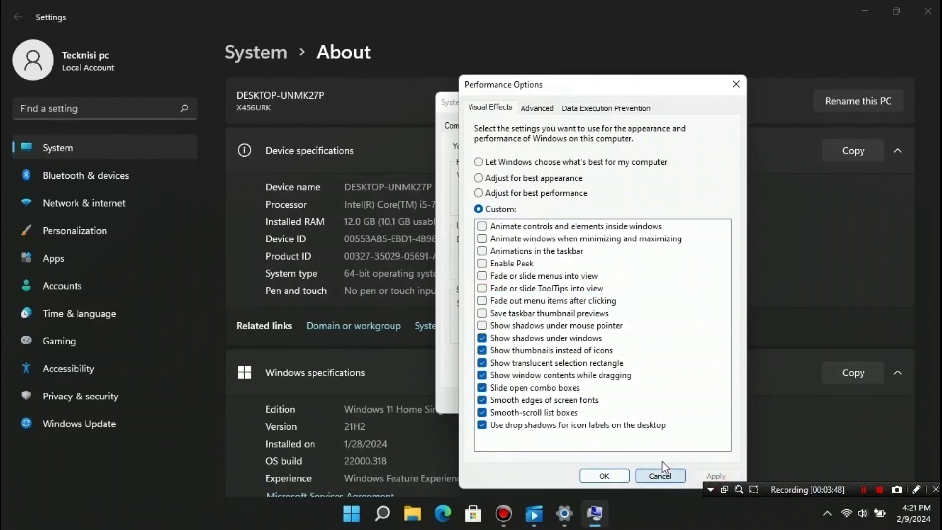
Turn off automatic management of the paging file size for all drives in the advanced virtual memory settings.
left_click(547, 112)
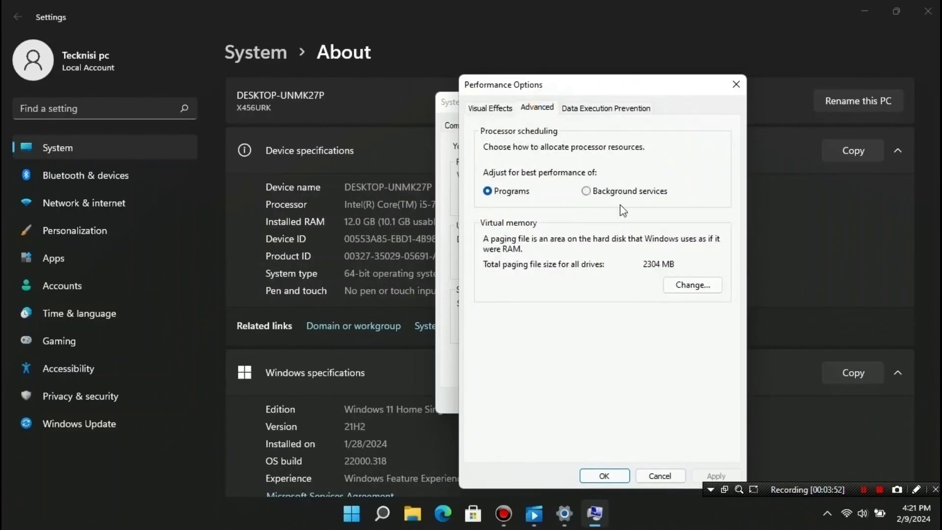
left_click(681, 285)
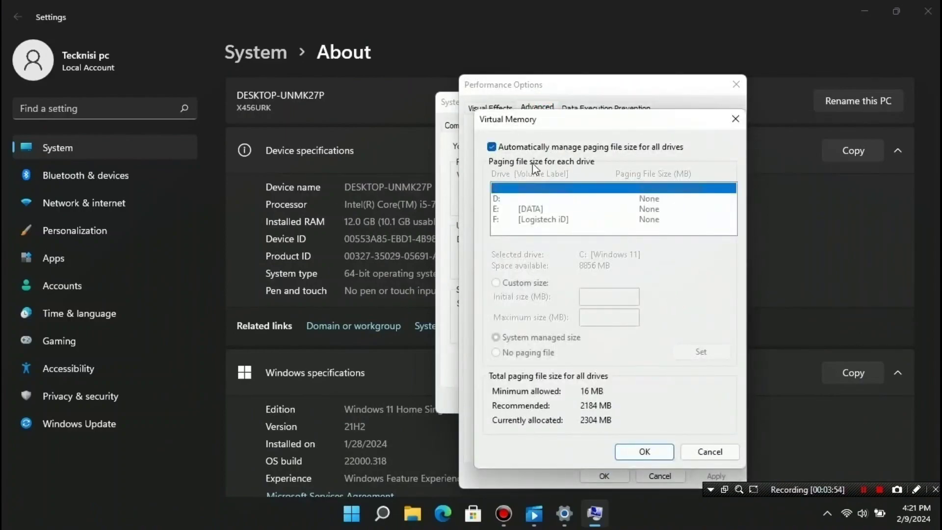
left_click(501, 148)
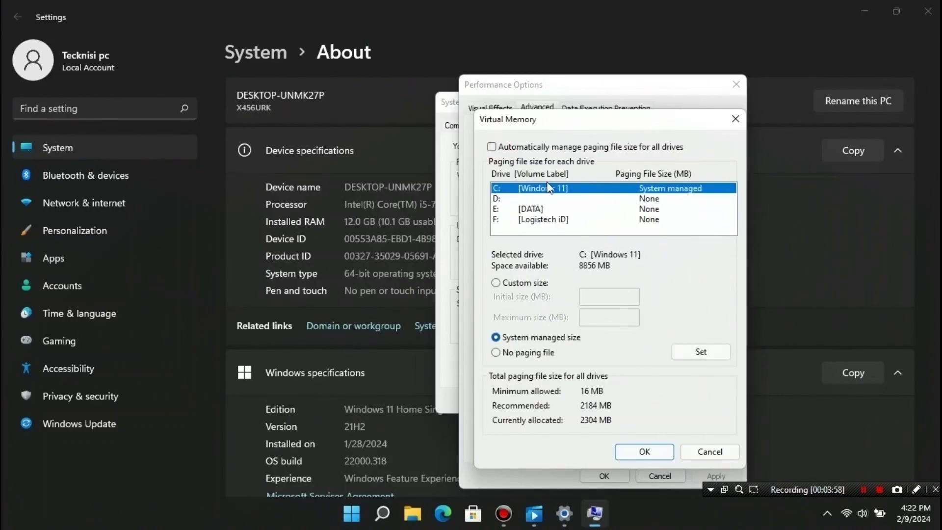
Try to set a custom paging file for drive C: with an initial size of 12000 MB and a maximum of 24000 MB.
left_click(516, 283)
left_click(595, 297)
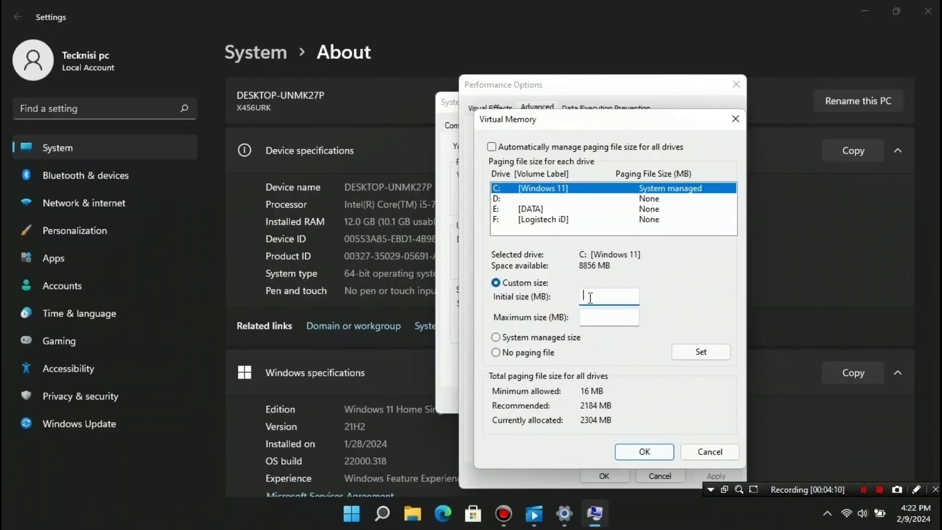
type("12000")
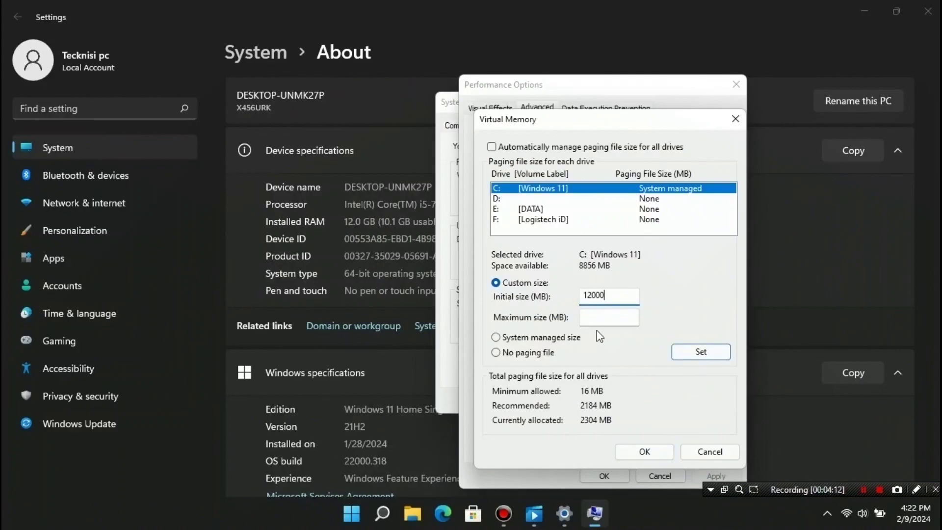
left_click(591, 318)
left_click(700, 352)
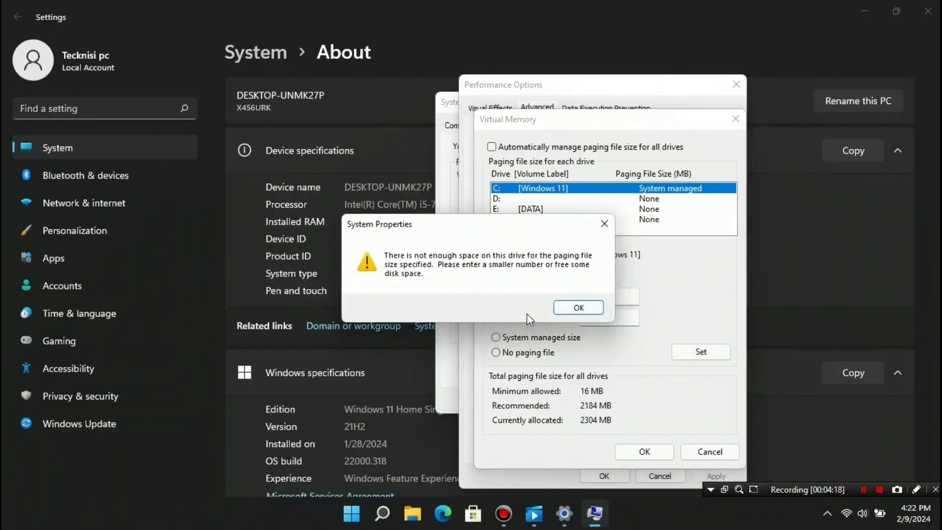
left_click(588, 306)
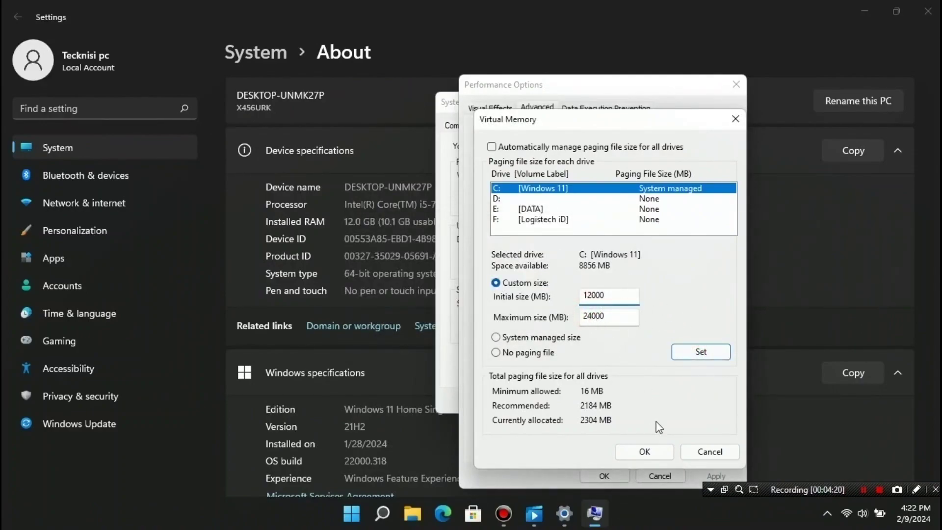
Accept the virtual memory settings and the performance options, returning to the system properties.
left_click(656, 452)
left_click(580, 305)
left_click(604, 476)
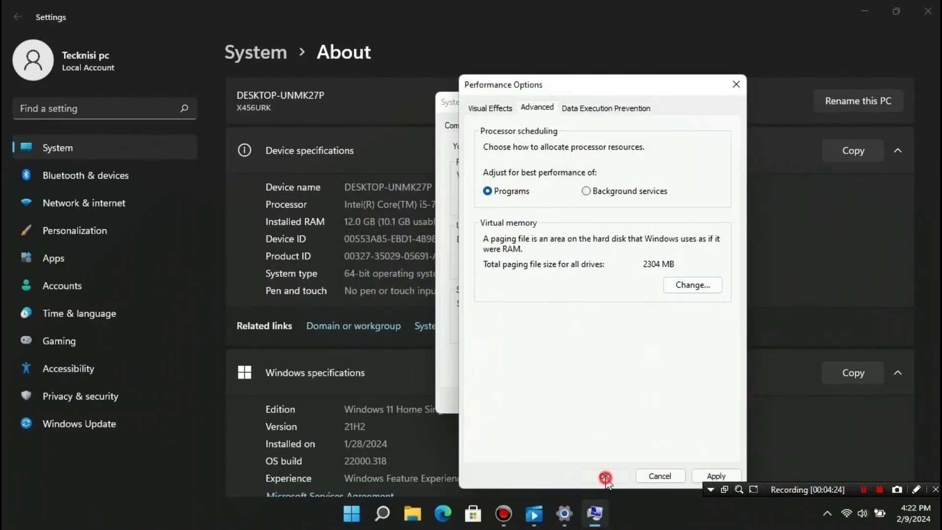
left_click(623, 295)
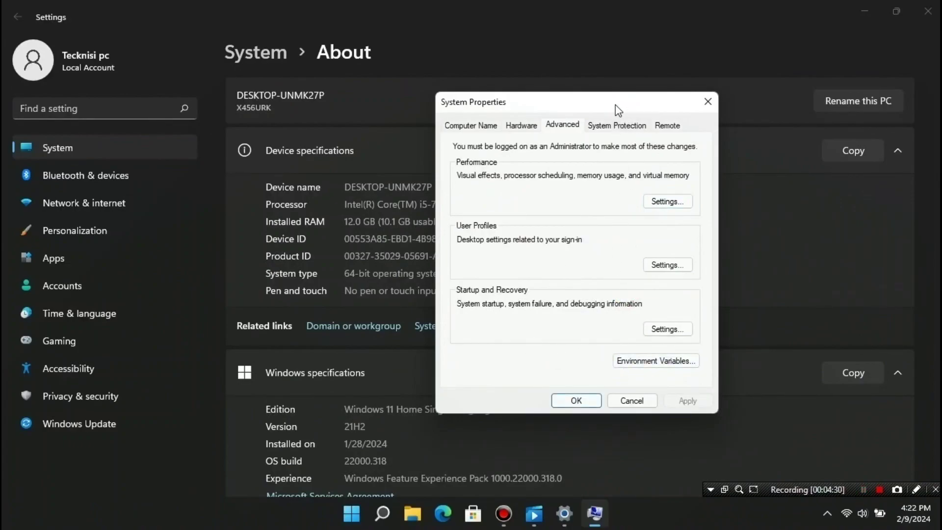
Turn on system protection for the Windows 11 (C:) drive with a maximum disk usage of 21% (6.31 GB).
left_click(616, 126)
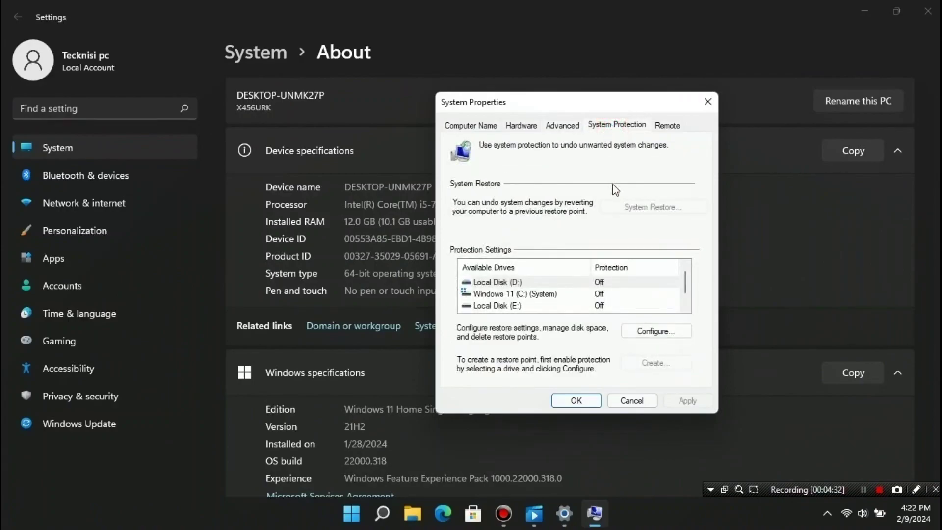
left_click(531, 294)
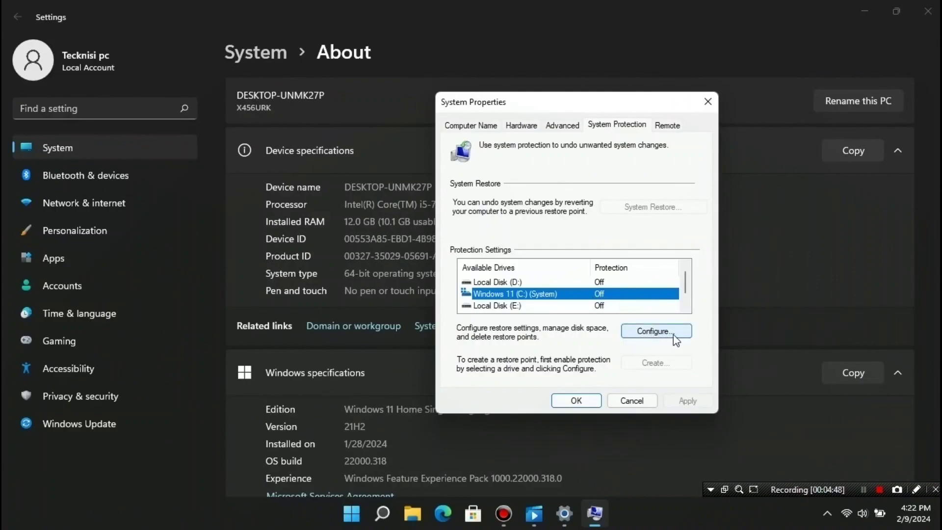
left_click(685, 338)
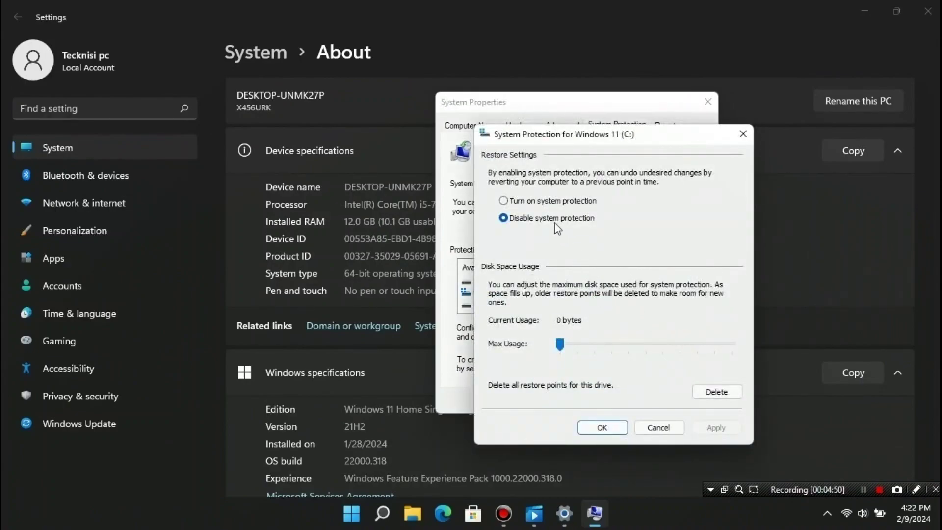
left_click(549, 204)
left_click_drag(561, 344, 599, 364)
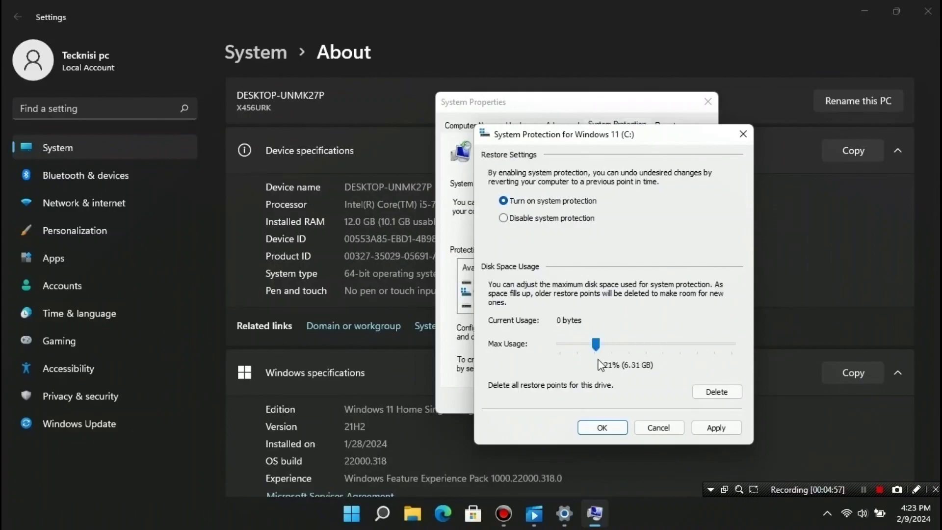
left_click(601, 428)
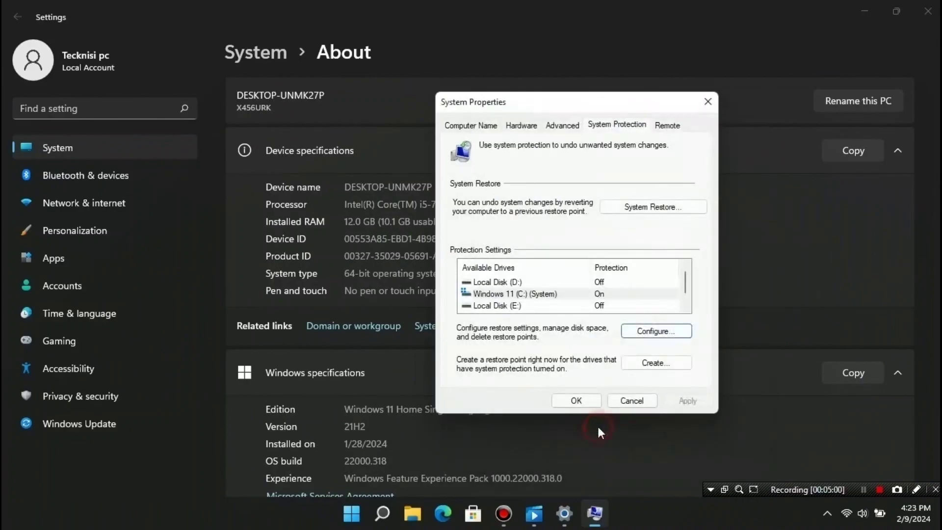
Create a restore point described as "Backup system windows" and check the disk space usage in drive C:'s protection settings.
left_click(657, 362)
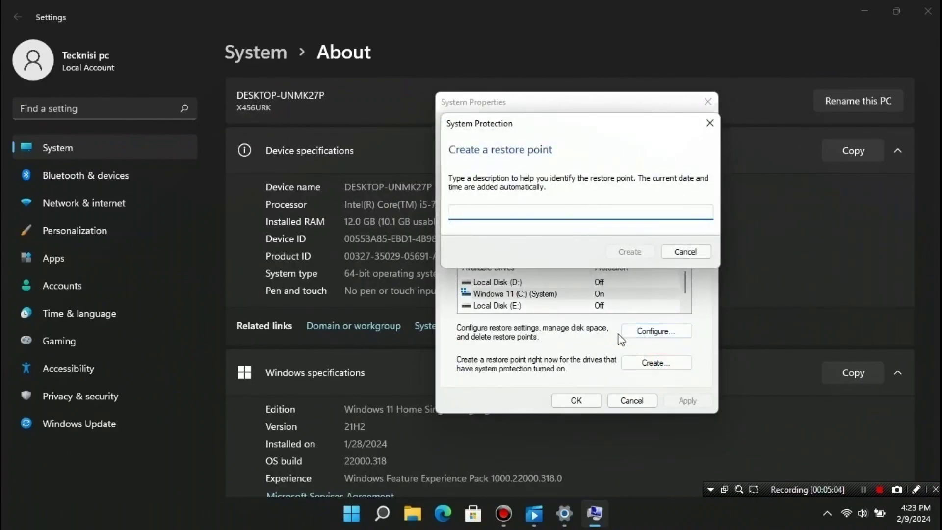
type("Backup system windows")
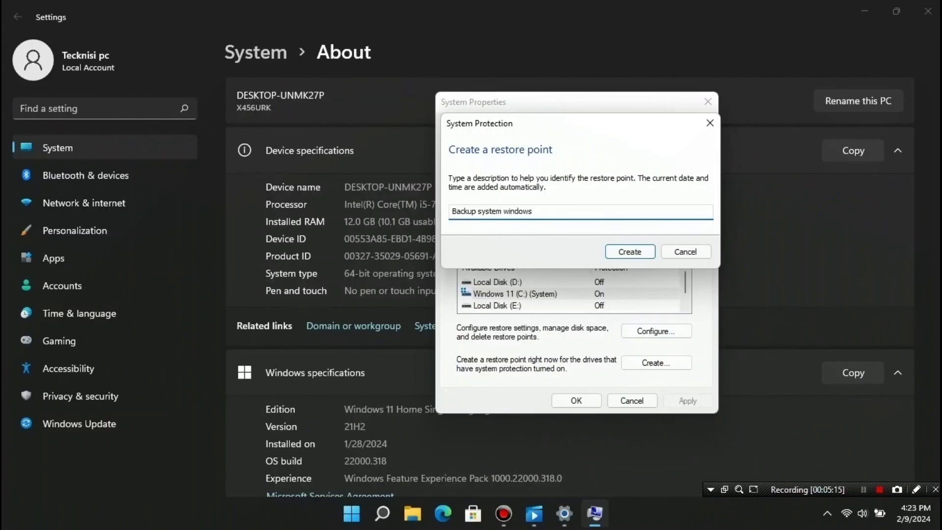
left_click(647, 251)
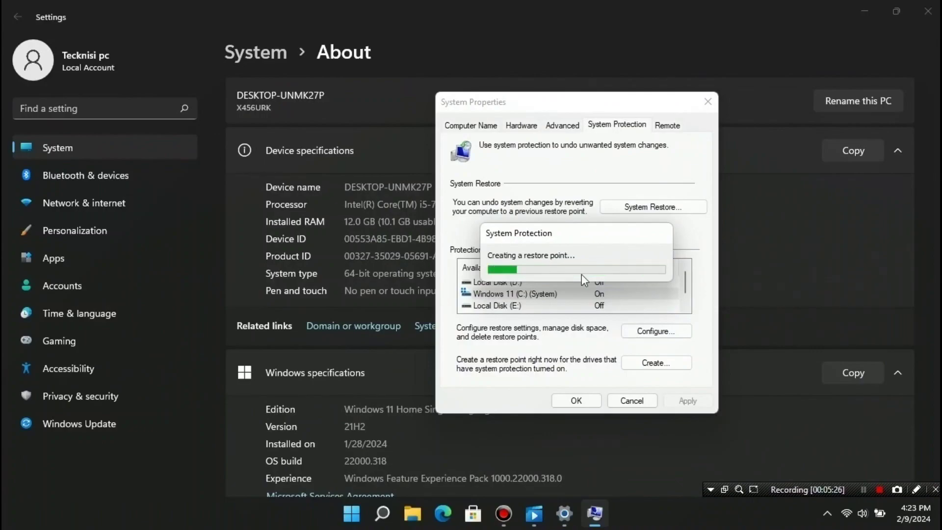
left_click(662, 263)
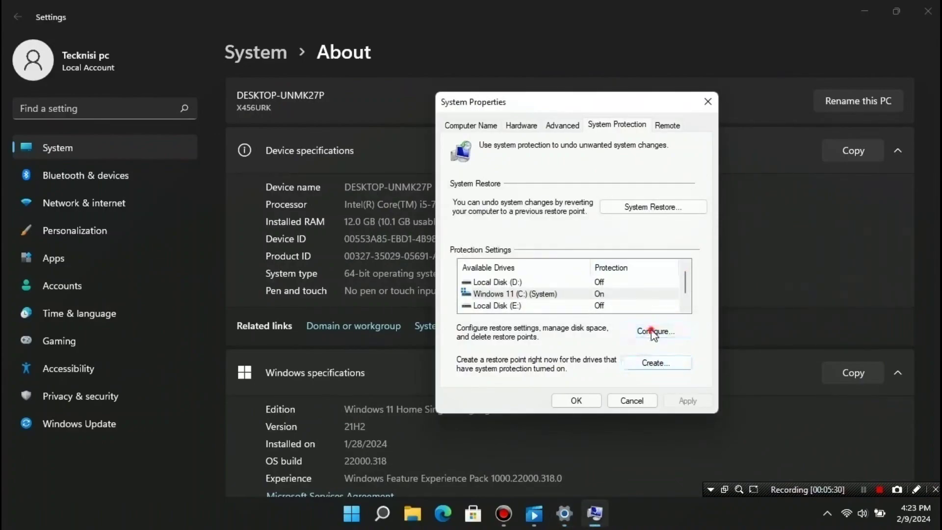
left_click(653, 333)
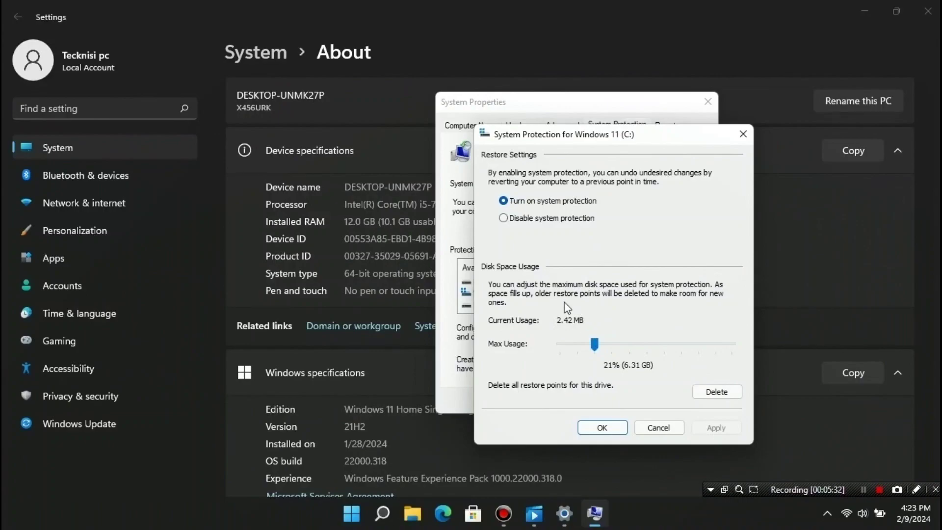
left_click(602, 427)
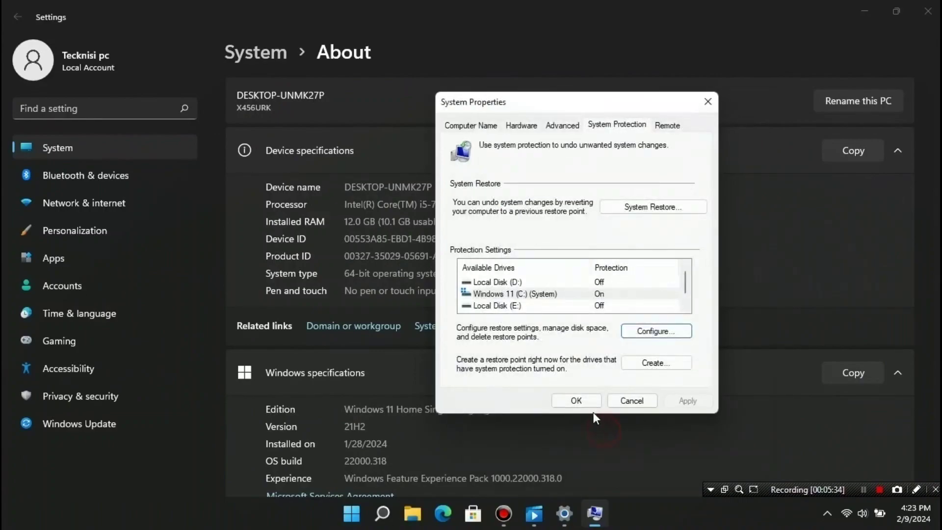
Accept the system properties, postpone the restart, close the settings window and refresh the desktop.
left_click(575, 402)
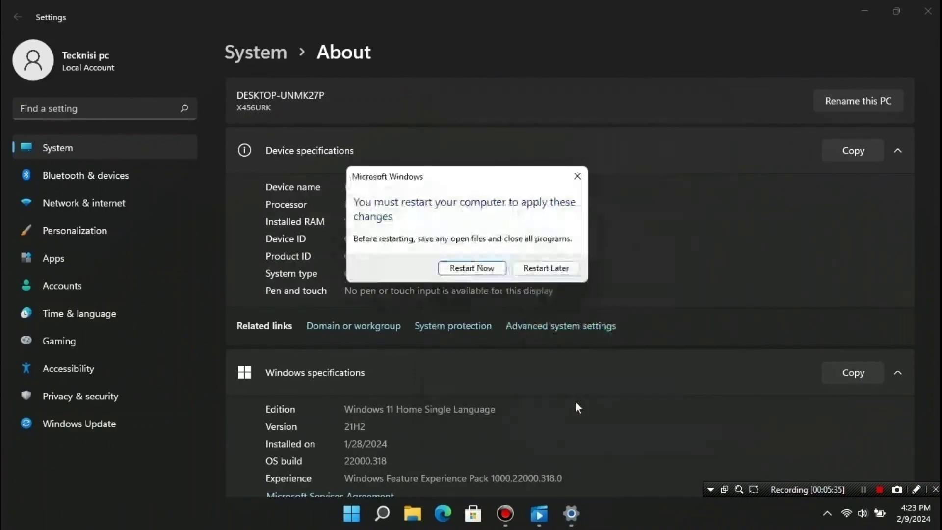
left_click(552, 267)
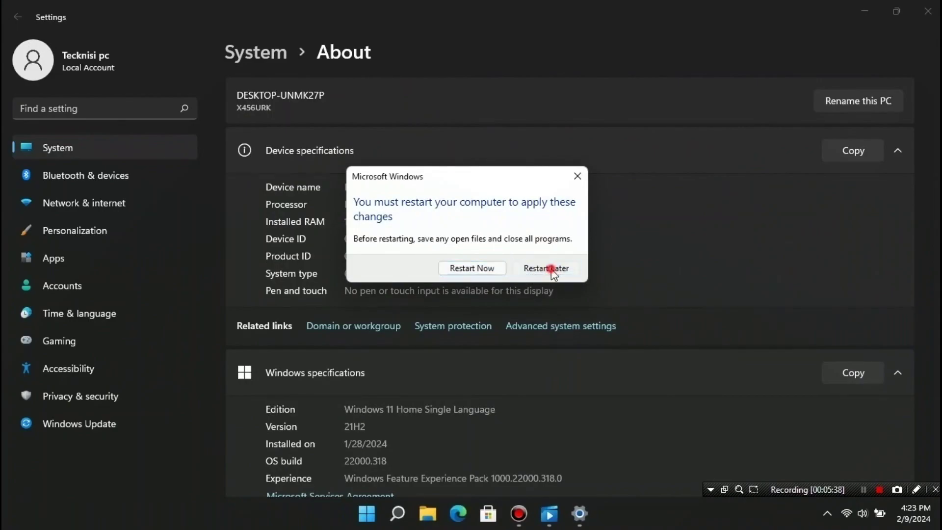
left_click(928, 11)
right_click(480, 126)
left_click(512, 179)
Search for "msconfig" and open the advanced boot options for the Windows 11 entry in System Configuration.
left_click(412, 513)
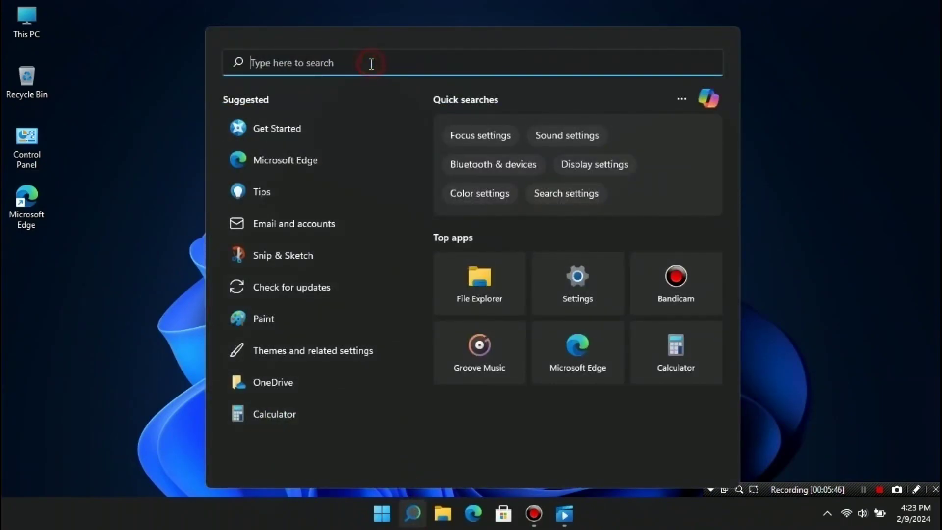
type("msconfig")
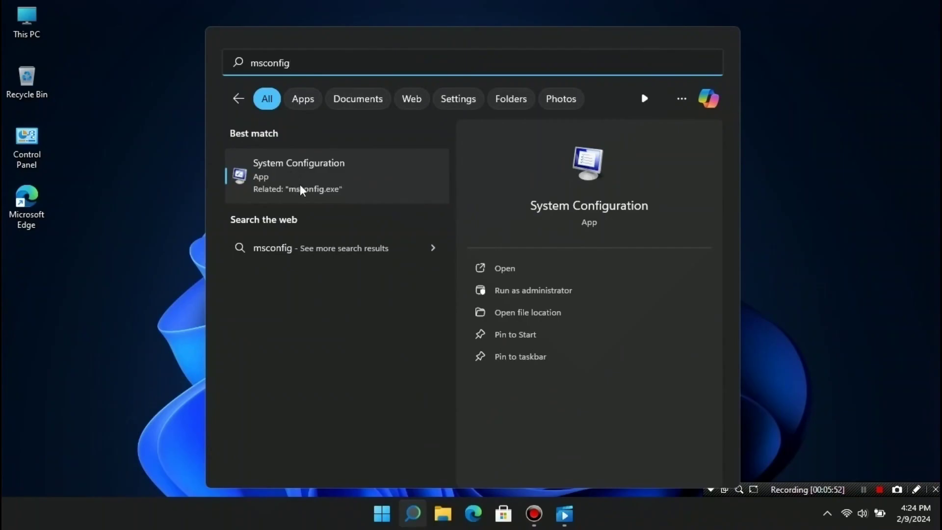
left_click(328, 181)
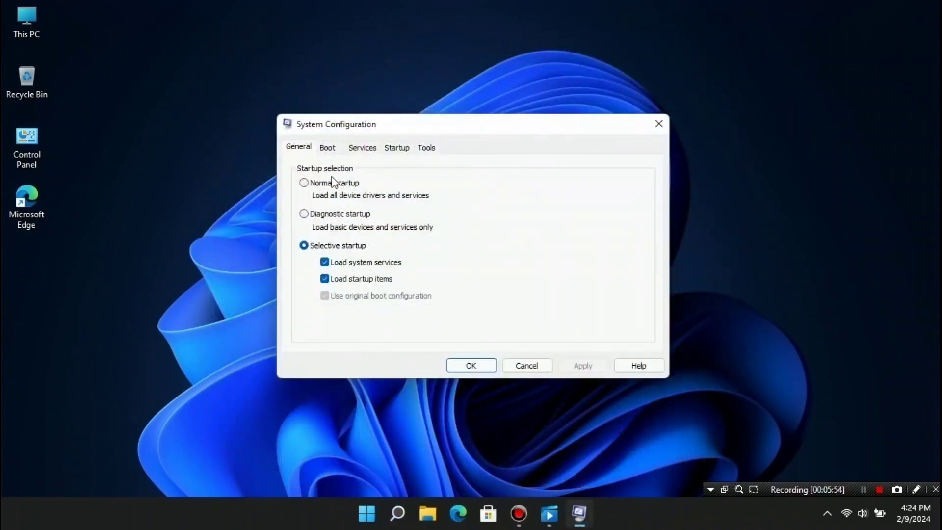
left_click(333, 150)
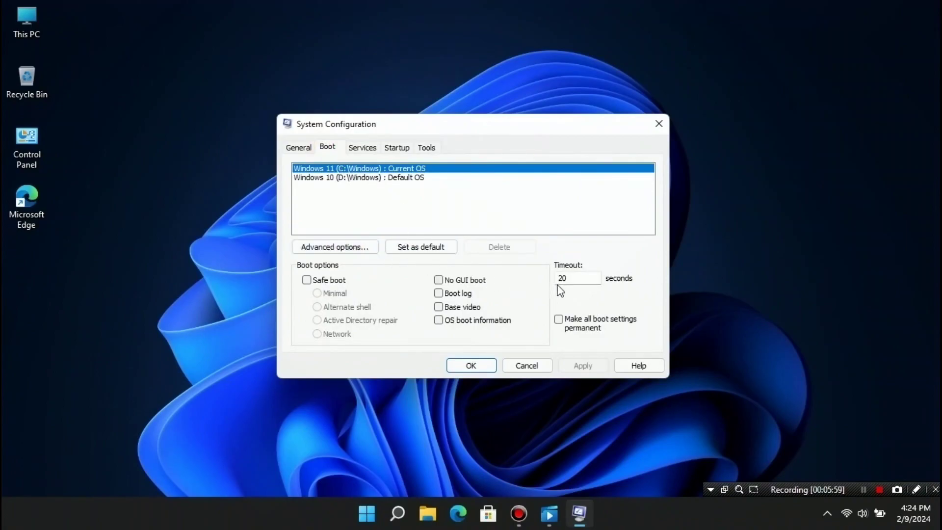
left_click(340, 249)
left_click(392, 149)
left_click(391, 150)
left_click(403, 166)
left_click(365, 178)
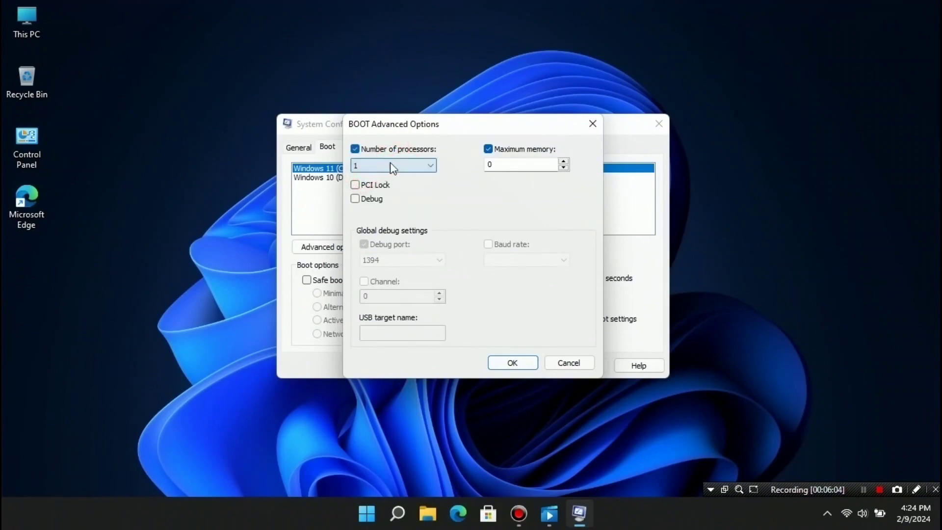
left_click(486, 150)
left_click(355, 150)
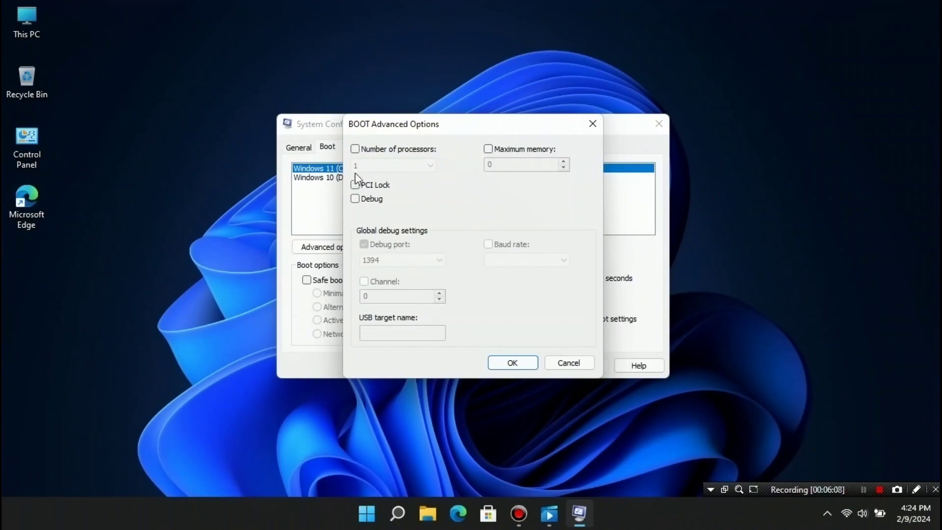
Set the boot options to 4 processors and a maximum memory of 12288, then exit System Configuration without restarting.
left_click(355, 149)
left_click(371, 164)
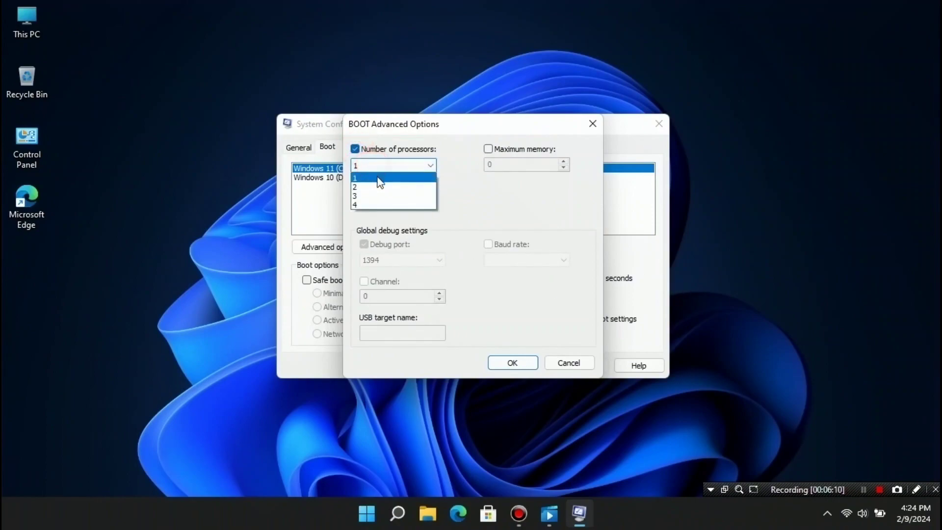
left_click(360, 204)
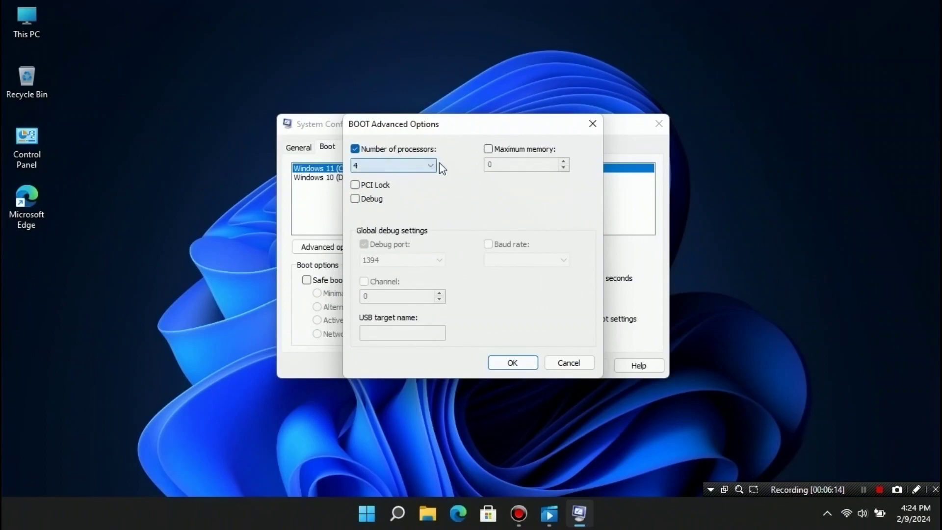
left_click(489, 151)
double_click(520, 163)
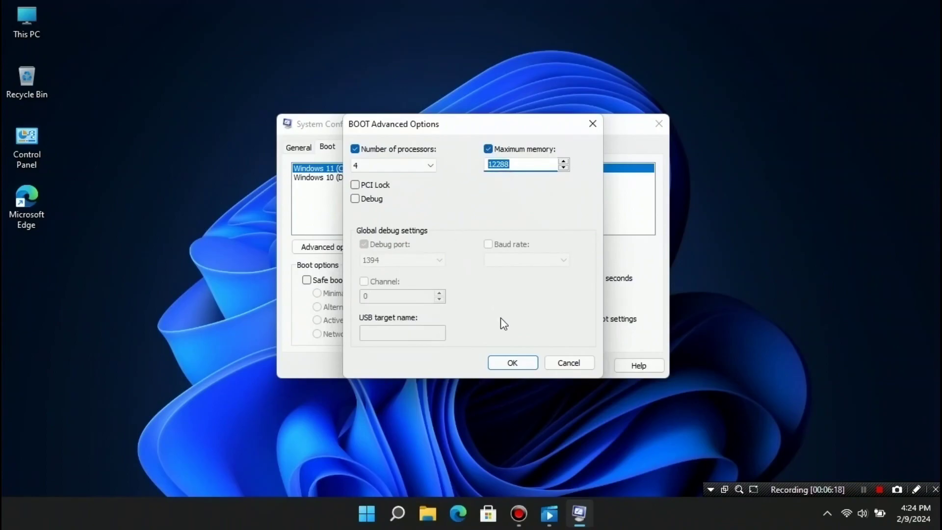
left_click(512, 362)
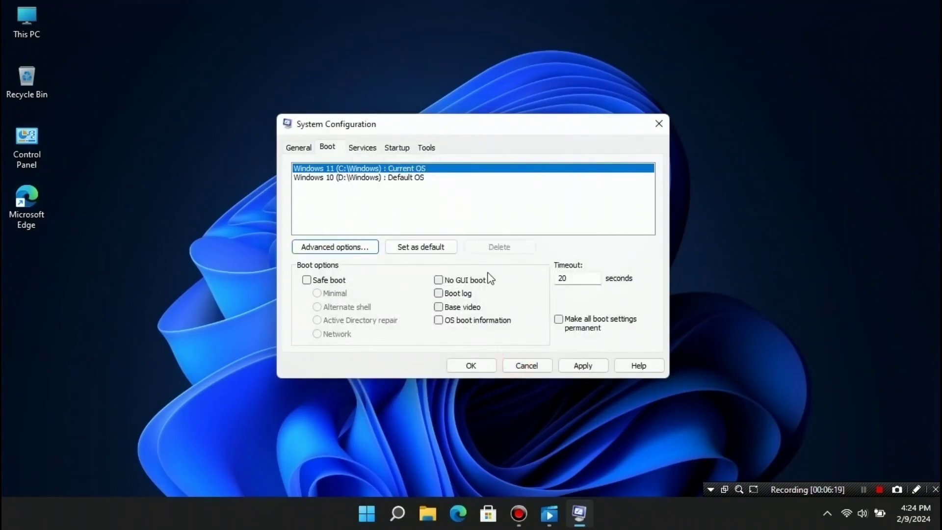
left_click(492, 367)
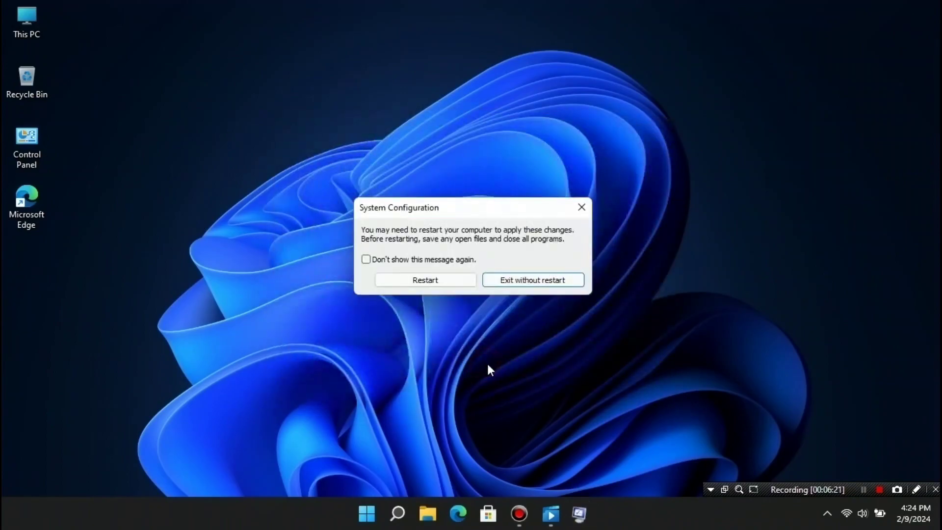
left_click(514, 284)
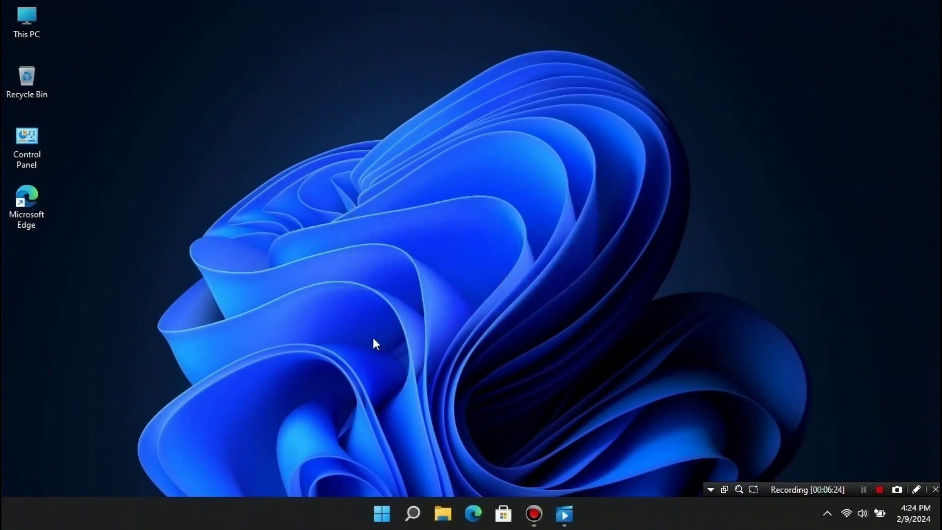
Turn off showing recently used files and frequently used folders in File Explorer's Quick access.
left_click(443, 514)
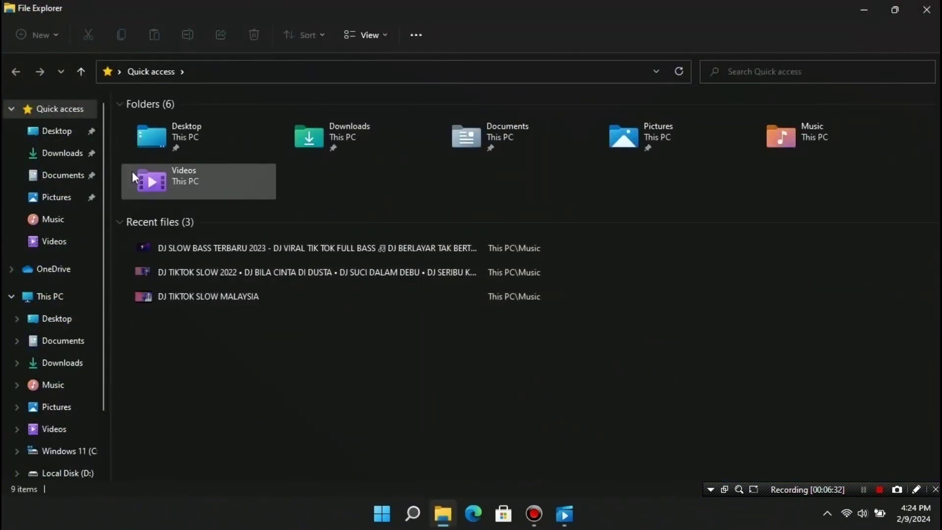
left_click(410, 36)
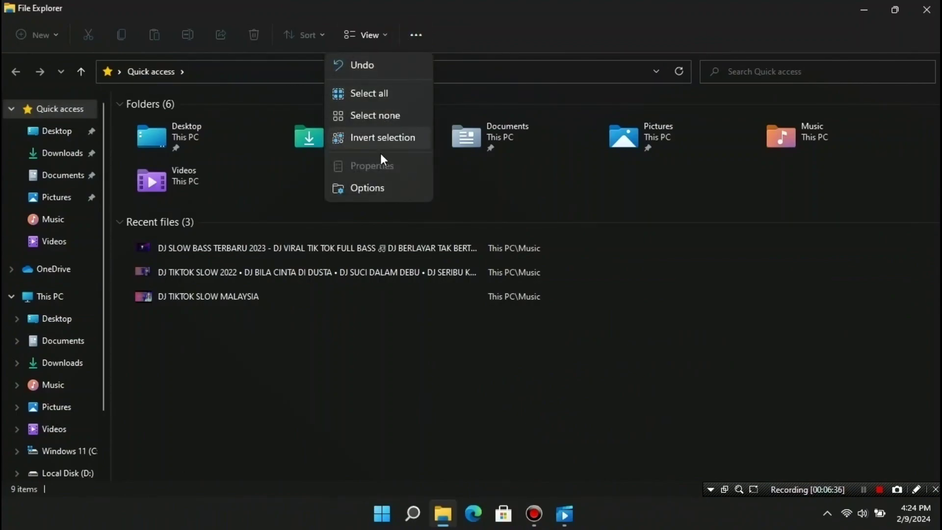
left_click(382, 190)
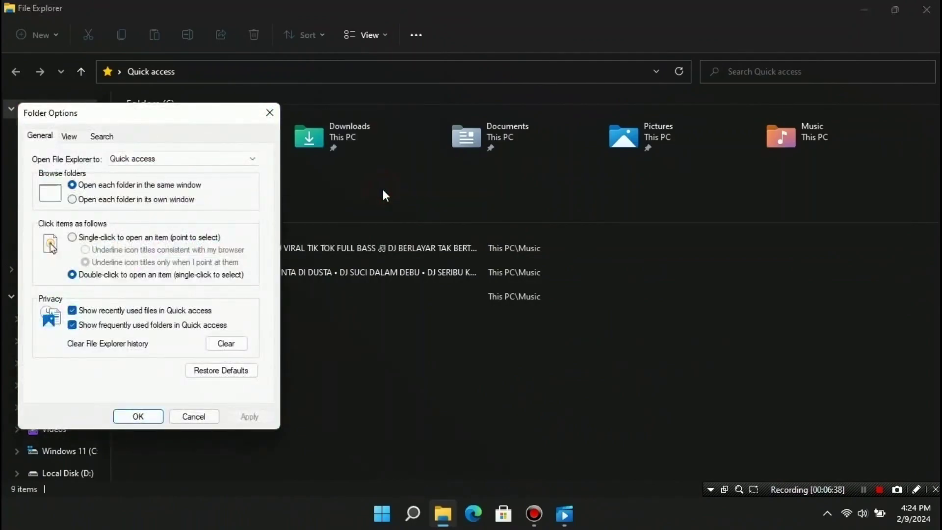
left_click(72, 310)
left_click(72, 325)
left_click(137, 416)
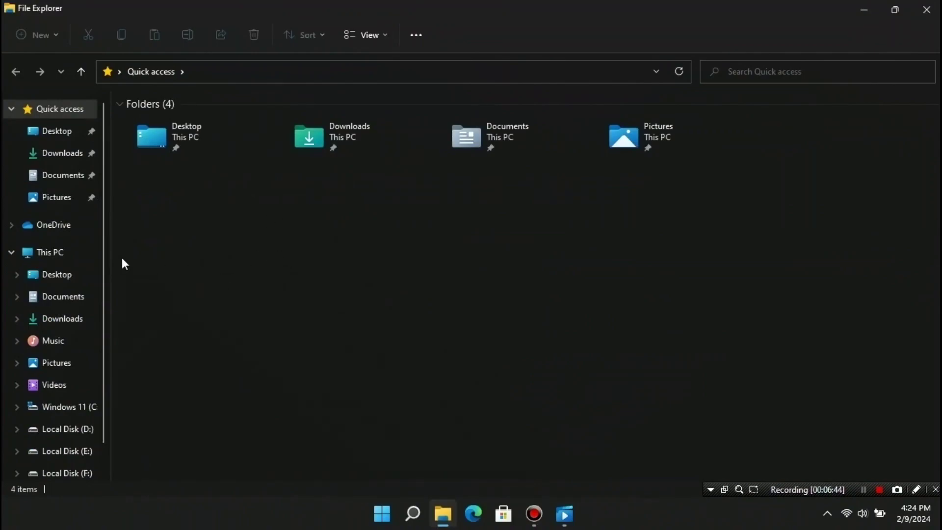
Open Optimize Drives from the properties of Windows 11 (C:) and optimize the solid state drives C: and D:.
left_click(71, 256)
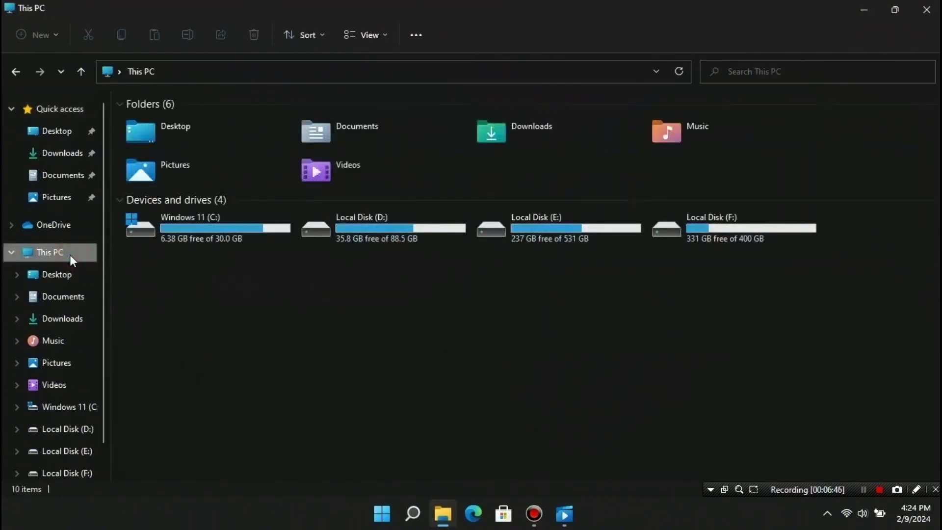
left_click(247, 232)
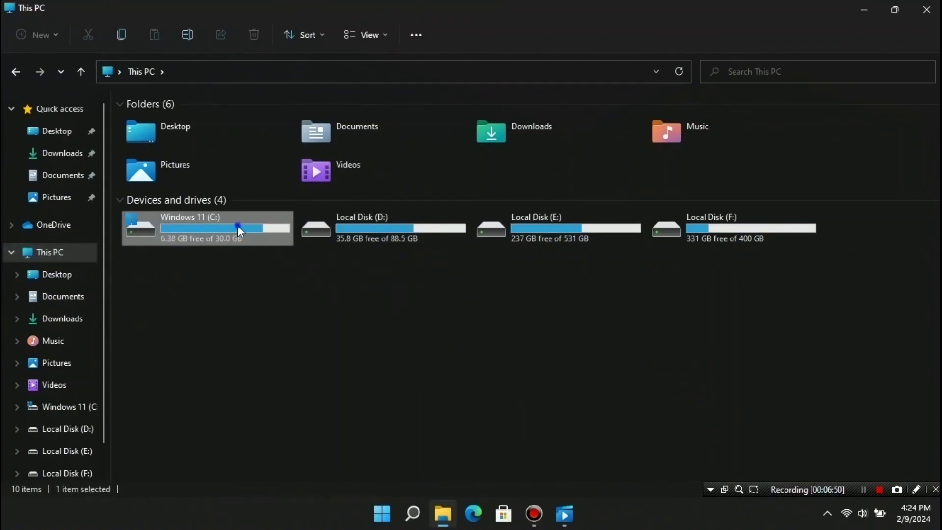
right_click(239, 228)
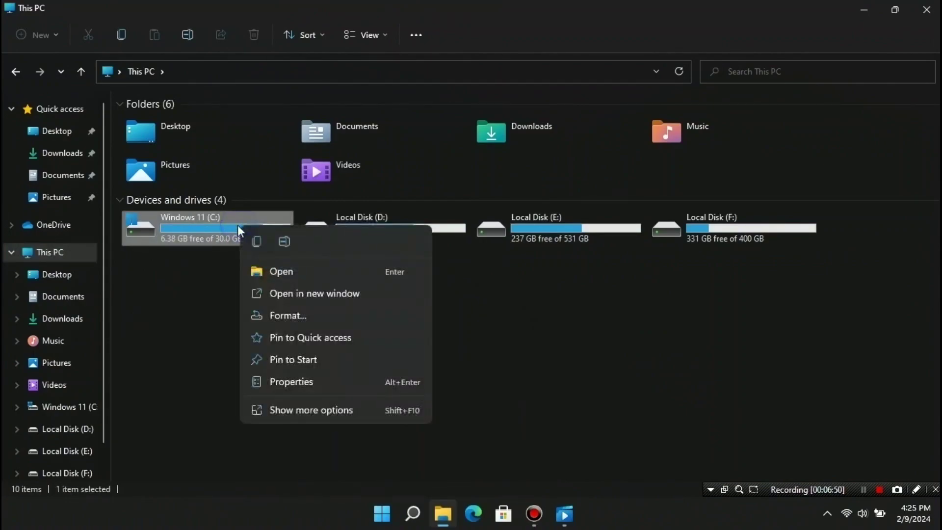
left_click(316, 406)
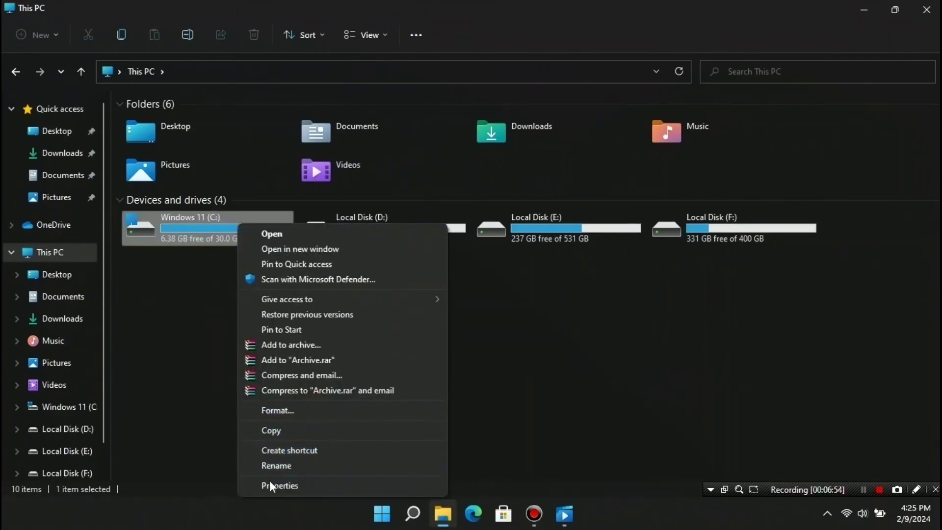
left_click(291, 485)
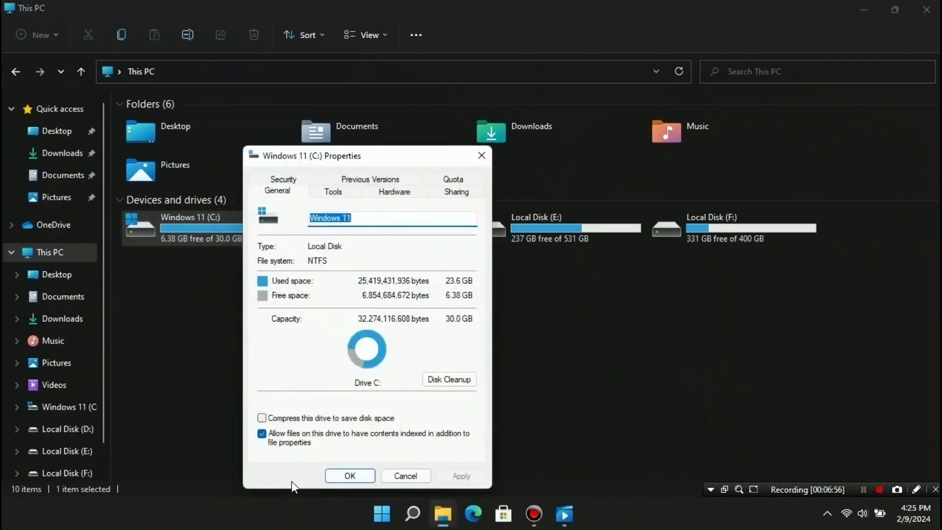
left_click(342, 193)
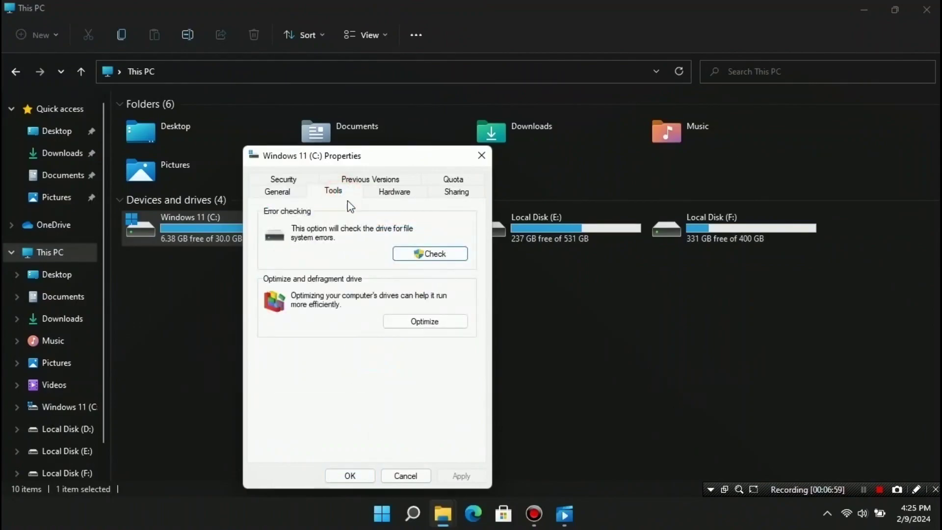
left_click(441, 322)
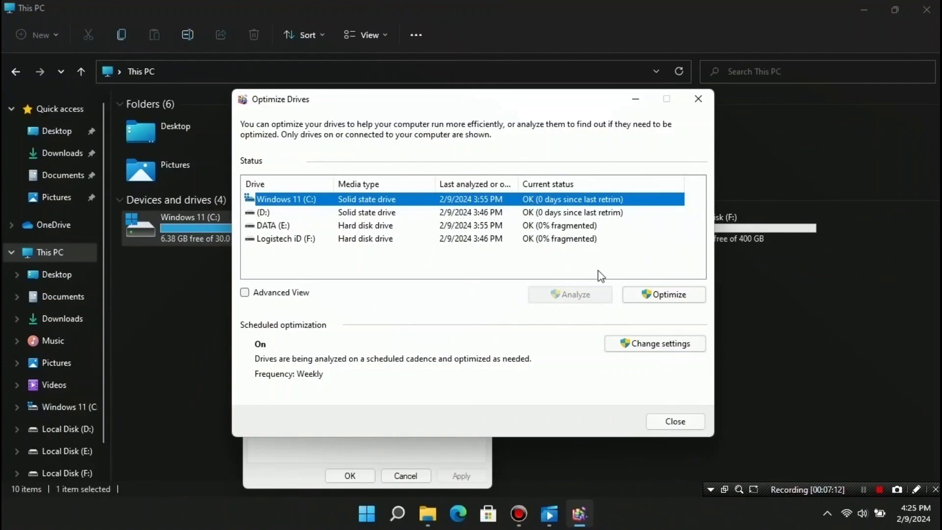
left_click(650, 295)
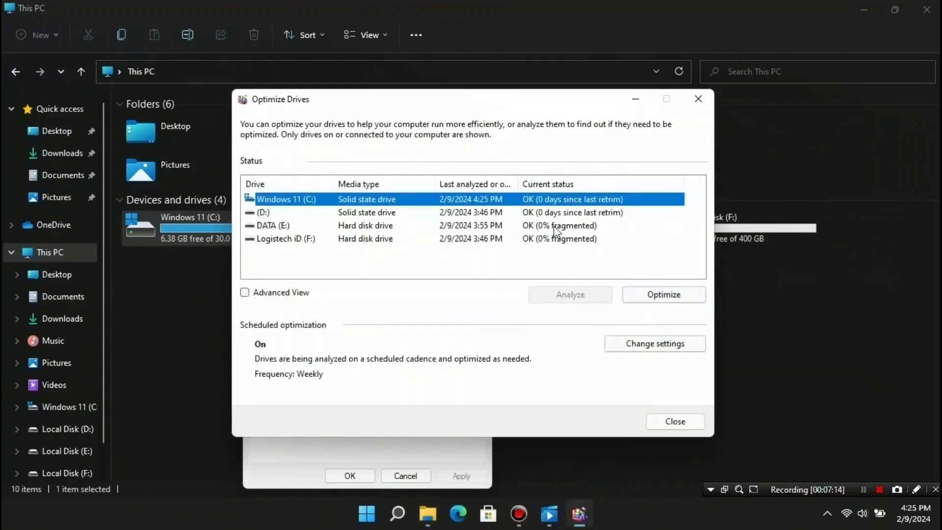
left_click(535, 214)
left_click(640, 293)
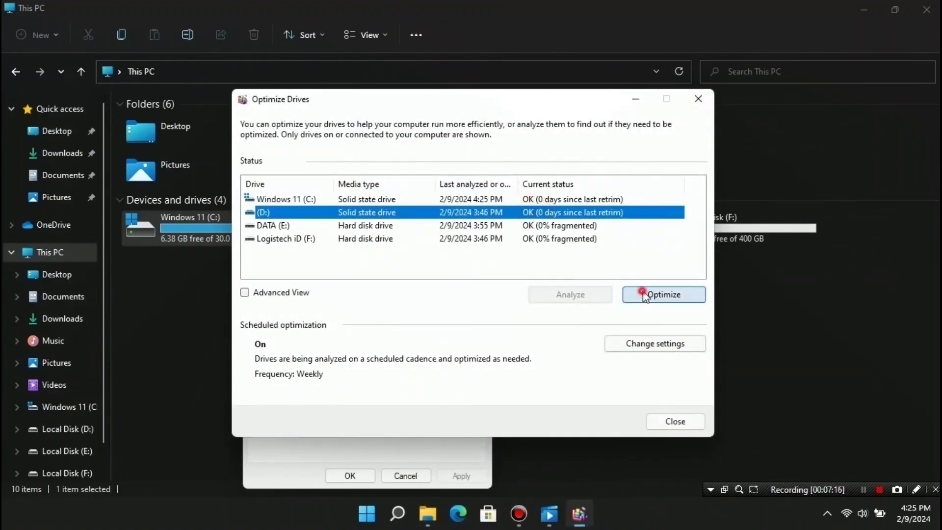
Analyze and optimize the hard disk drives E: and F:.
left_click(531, 225)
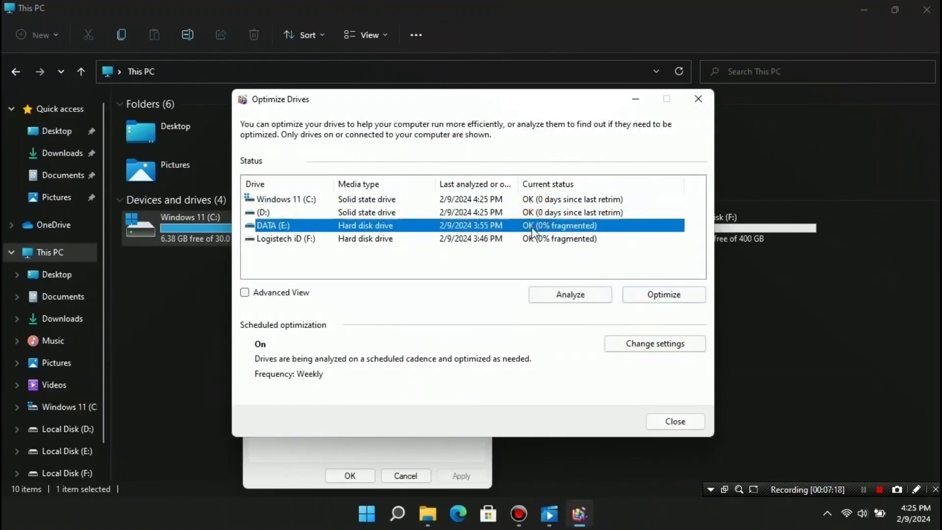
left_click(563, 295)
left_click(663, 296)
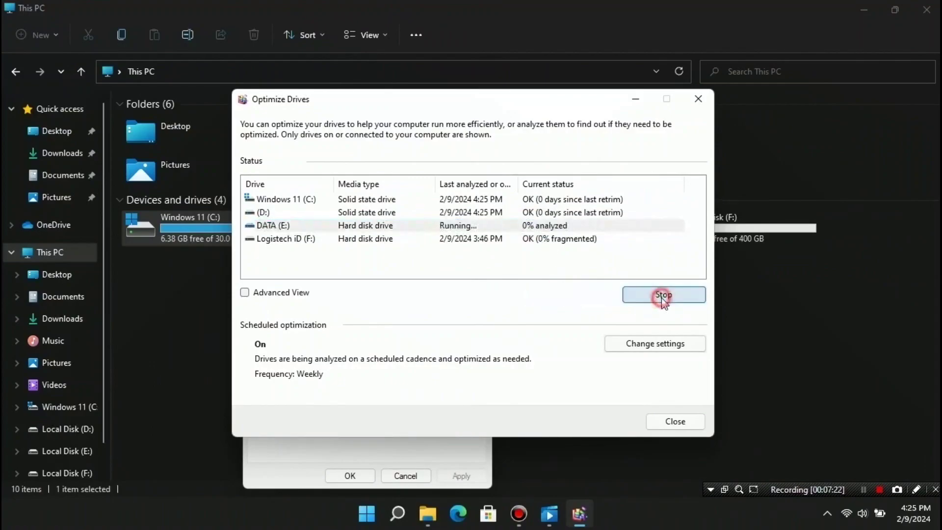
left_click(534, 239)
left_click(565, 295)
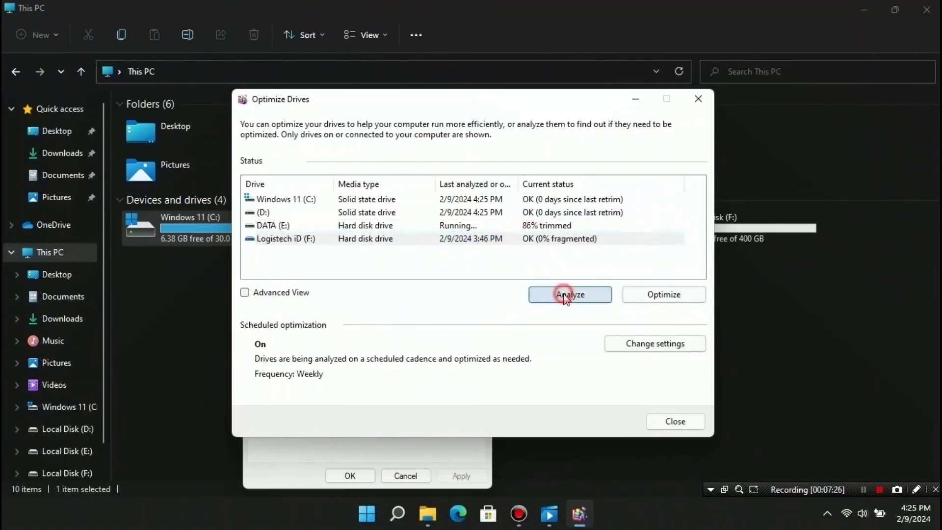
left_click(663, 294)
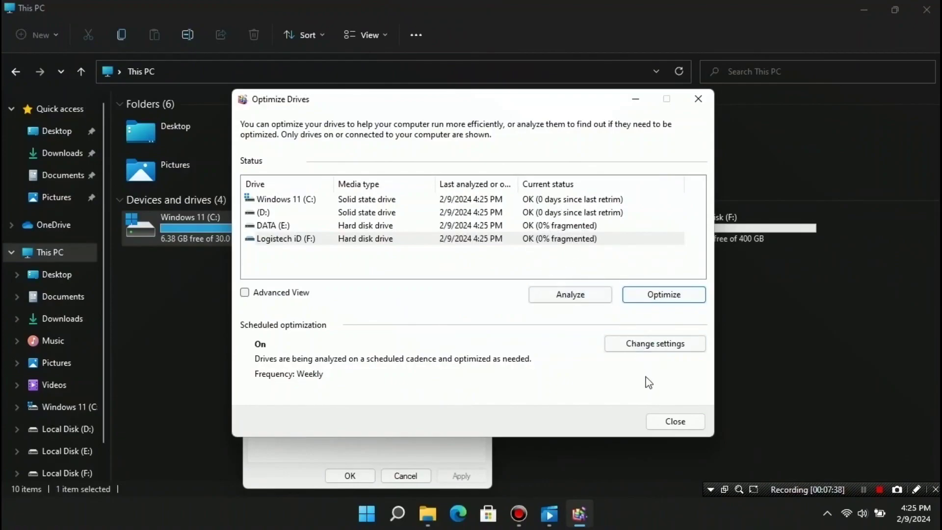
Close the drive optimizer, accept the drive properties, close File Explorer and refresh the desktop.
left_click(670, 422)
left_click(349, 477)
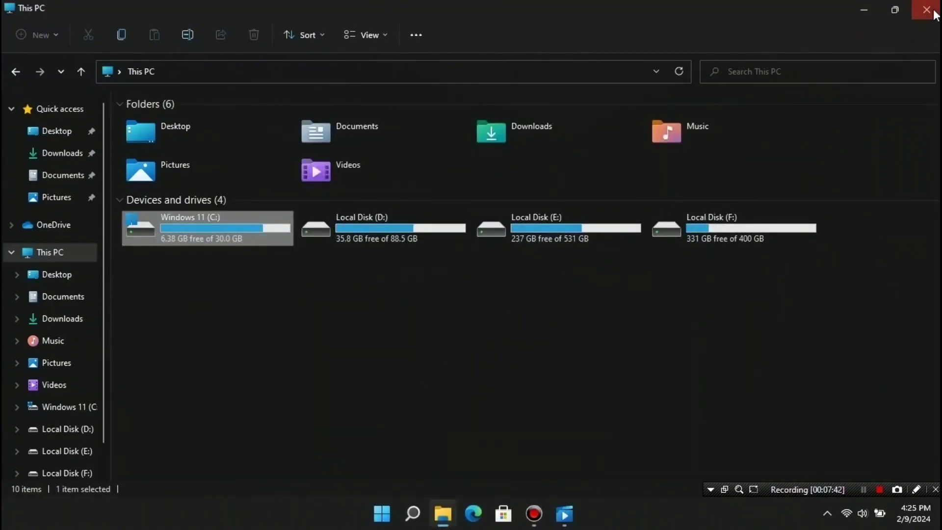
left_click(931, 11)
right_click(547, 149)
left_click(585, 205)
Unpin the Tips app from the Start menu.
left_click(381, 513)
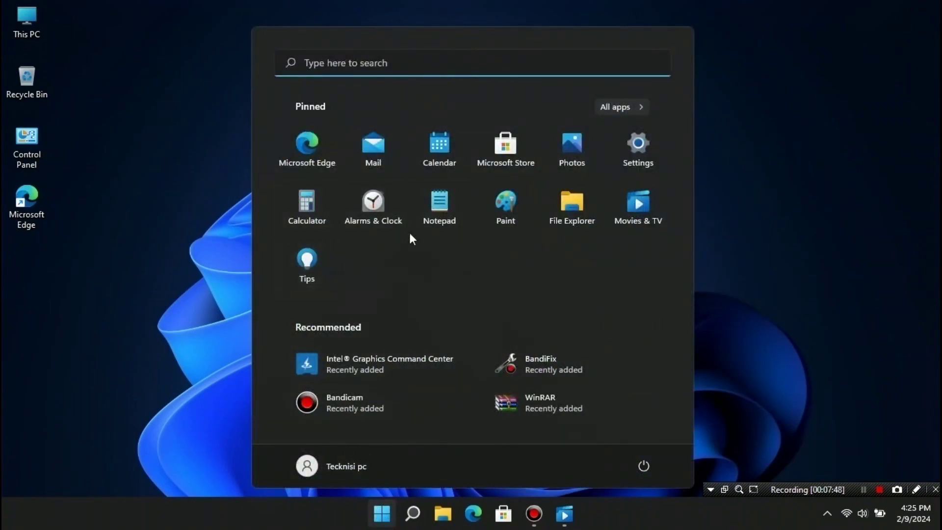
right_click(311, 260)
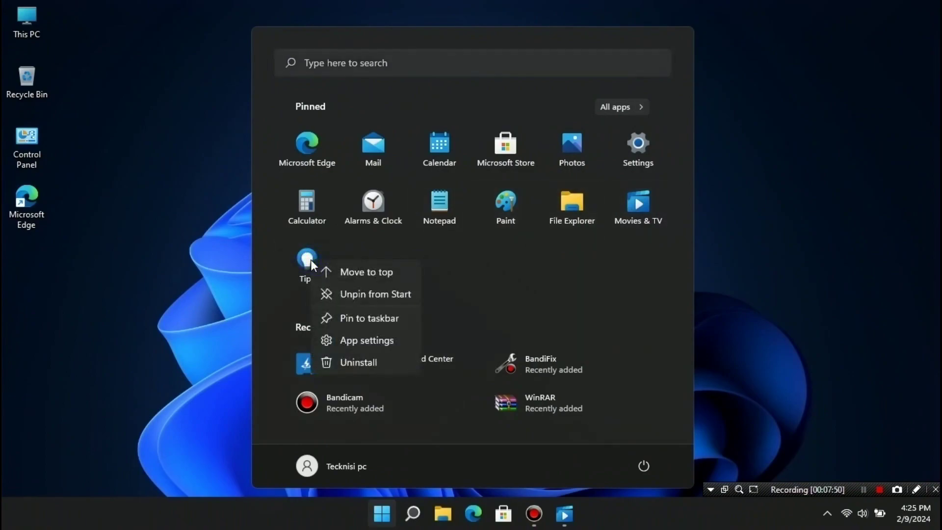
left_click(336, 293)
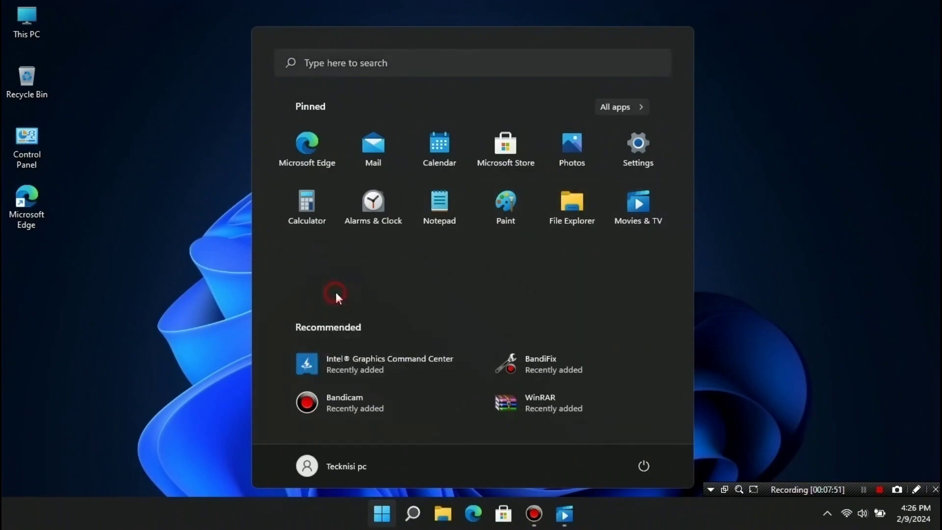
Unpin Movies & TV and Microsoft Edge from the Start menu.
right_click(636, 204)
left_click(682, 240)
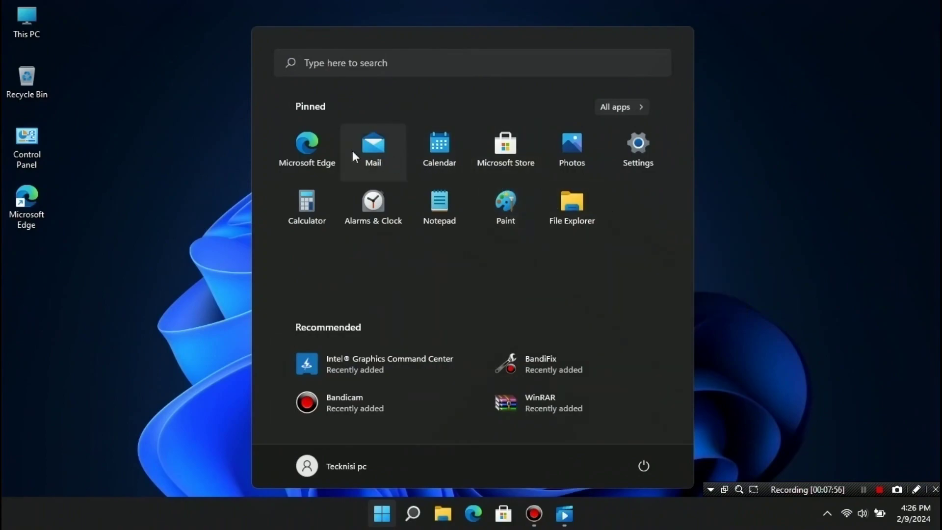
right_click(314, 150)
left_click(336, 164)
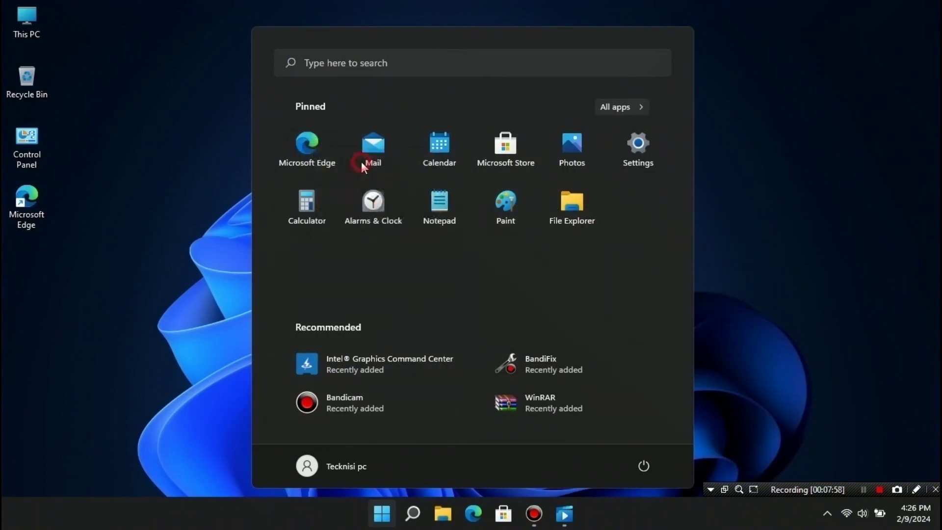
Remove Intel Graphics Command Center, BandiFix and WinRAR from the Recommended list and close the Start menu.
right_click(386, 370)
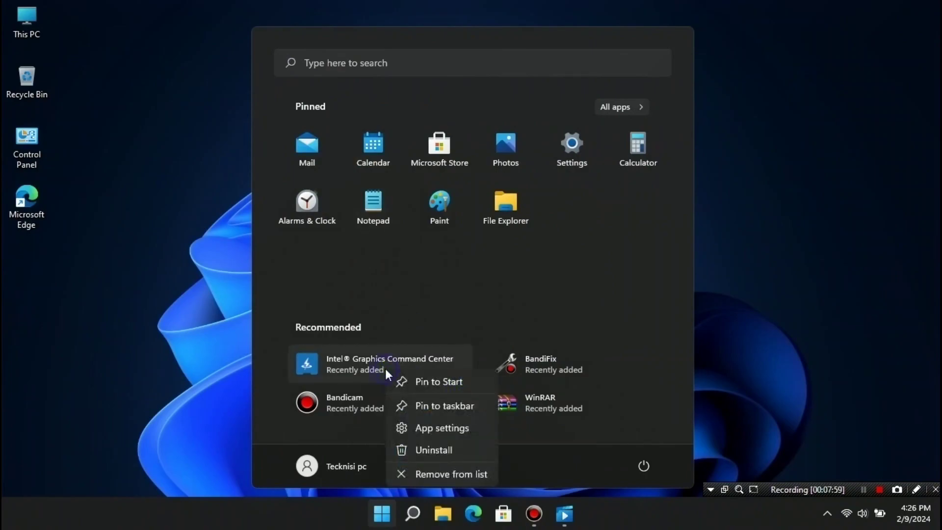
left_click(459, 480)
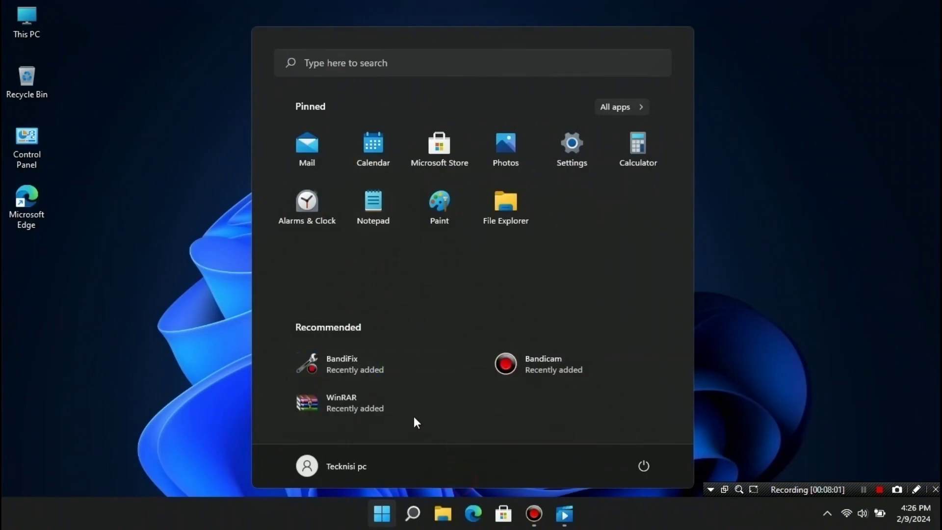
right_click(375, 370)
left_click(424, 354)
right_click(514, 369)
left_click(543, 357)
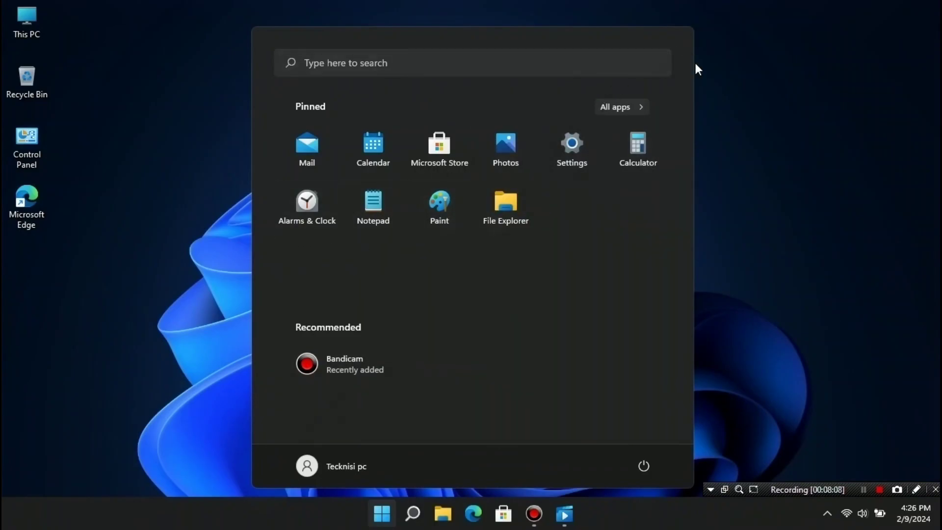
left_click(749, 150)
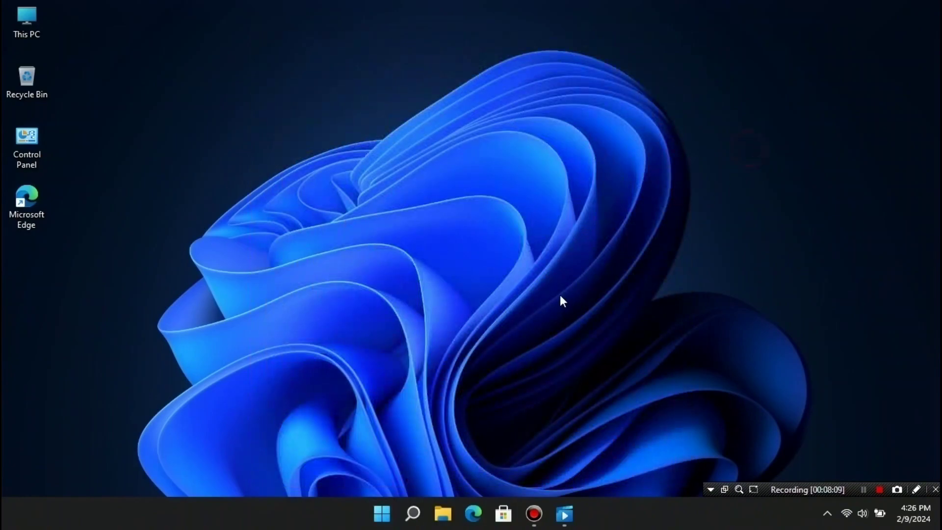
Search Windows for %temp% and open the matching file folder.
left_click(413, 514)
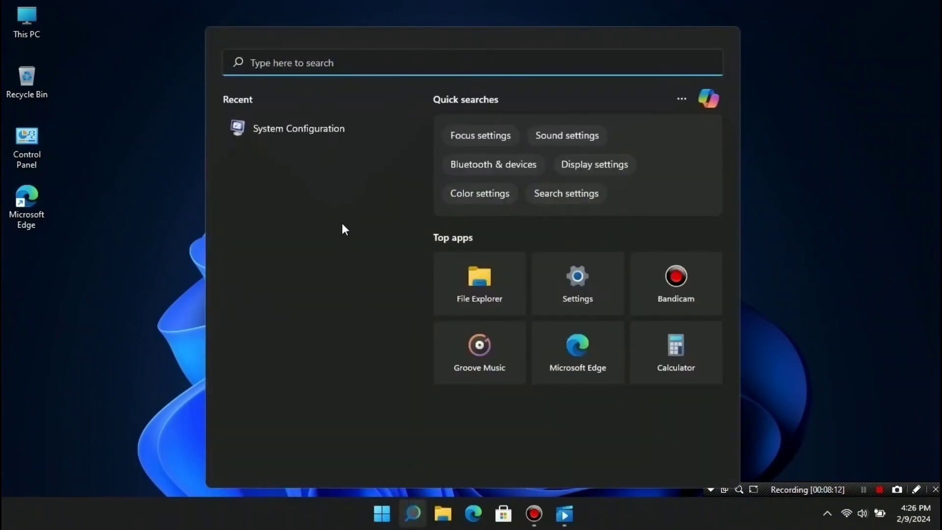
type("%tem")
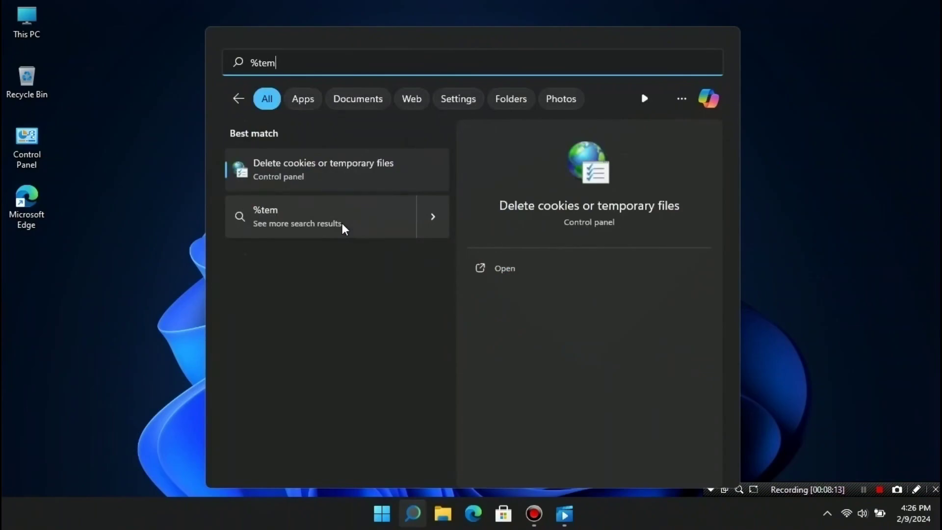
type("p%")
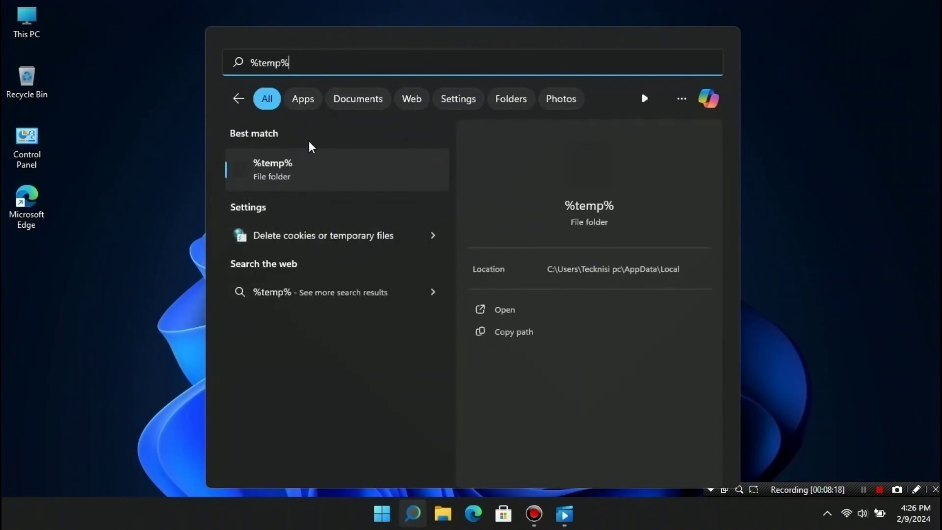
left_click(302, 175)
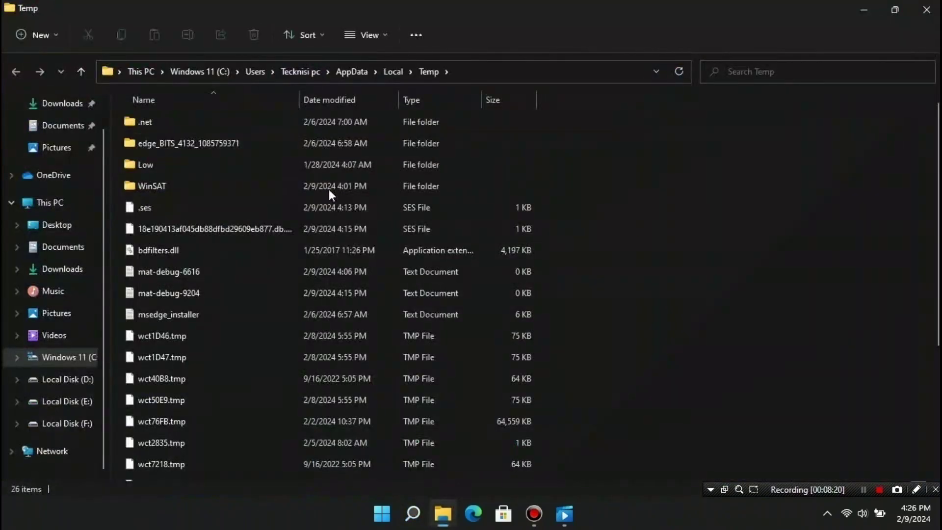
Delete everything in the Temp folder, granting administrator permission for the WinSAT folder, and close File Explorer.
left_click(343, 233)
left_click_drag(578, 110, 123, 485)
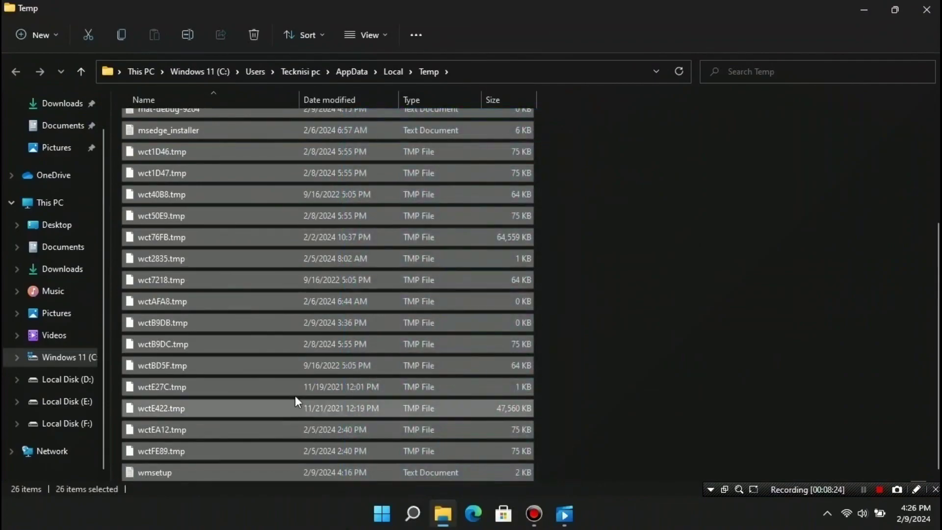
right_click(257, 282)
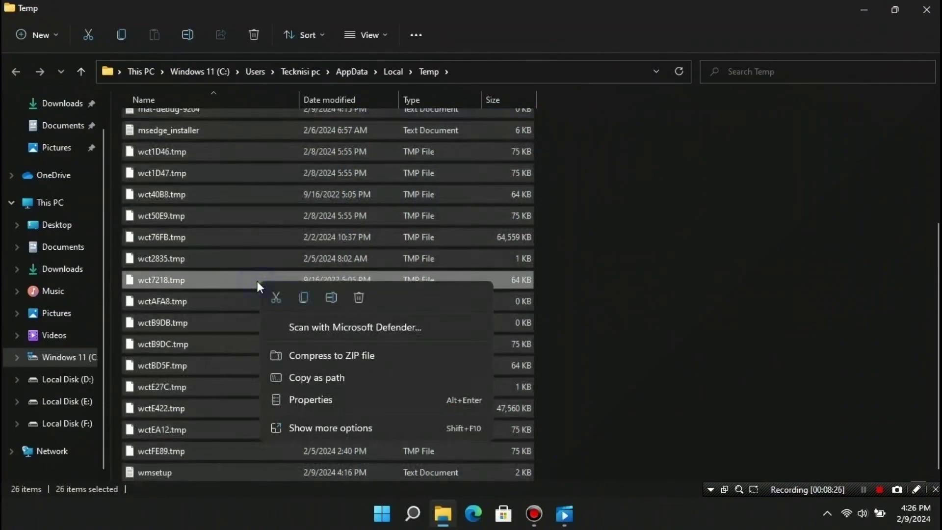
left_click(358, 302)
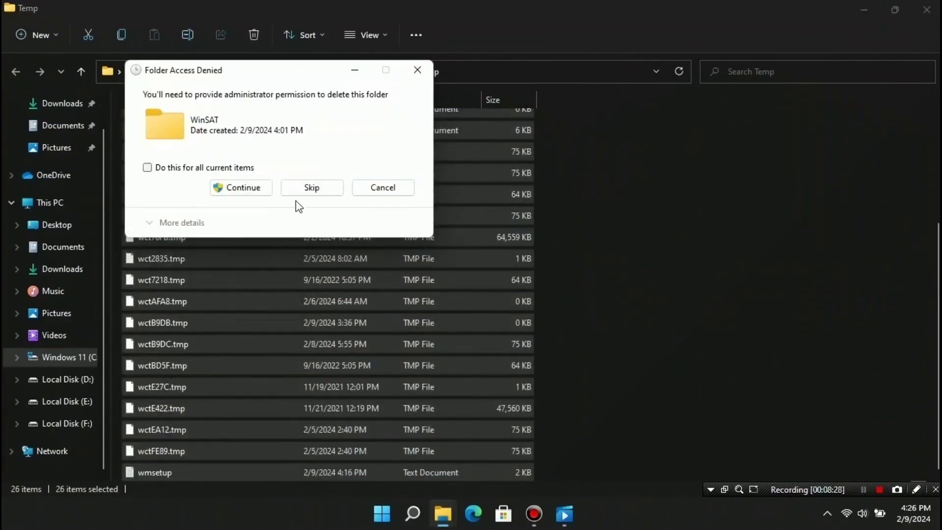
left_click(244, 187)
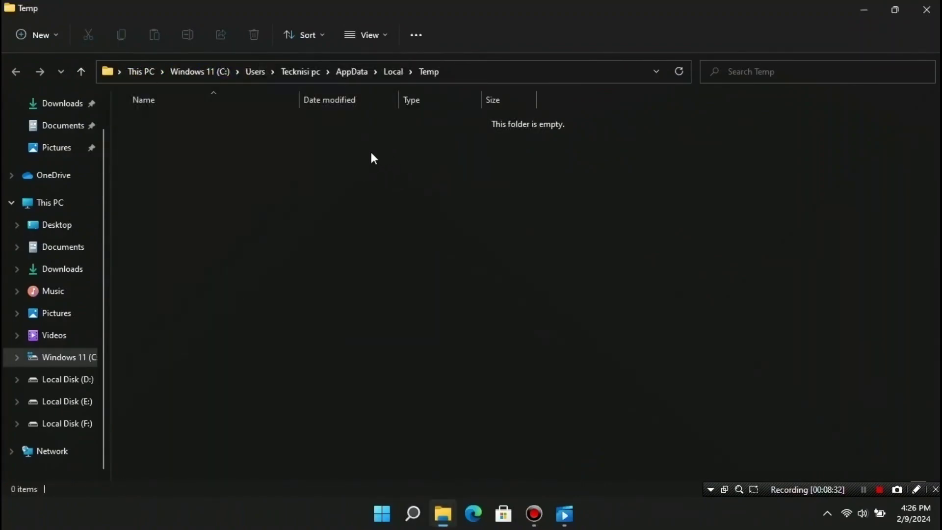
left_click(926, 9)
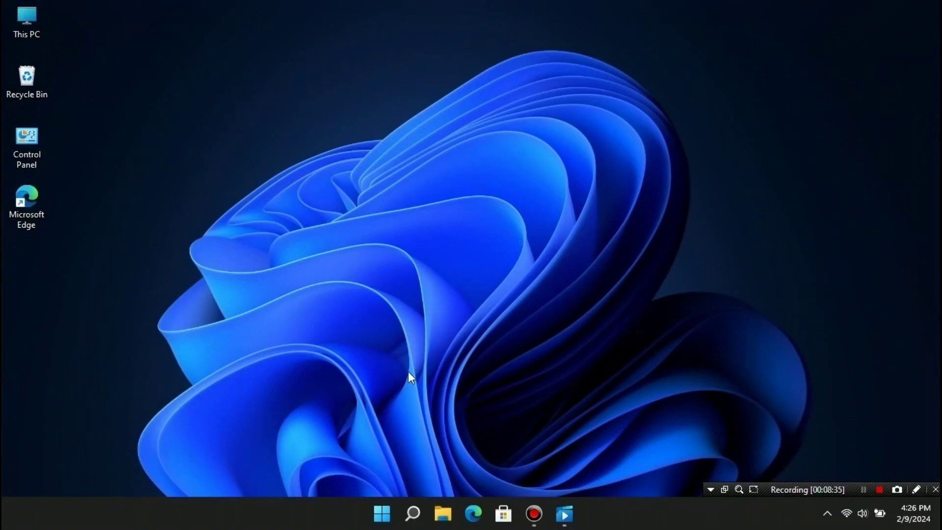
Open the Windows Prefetch folder by running prefetch, and grant permanent access to it.
key("super+r")
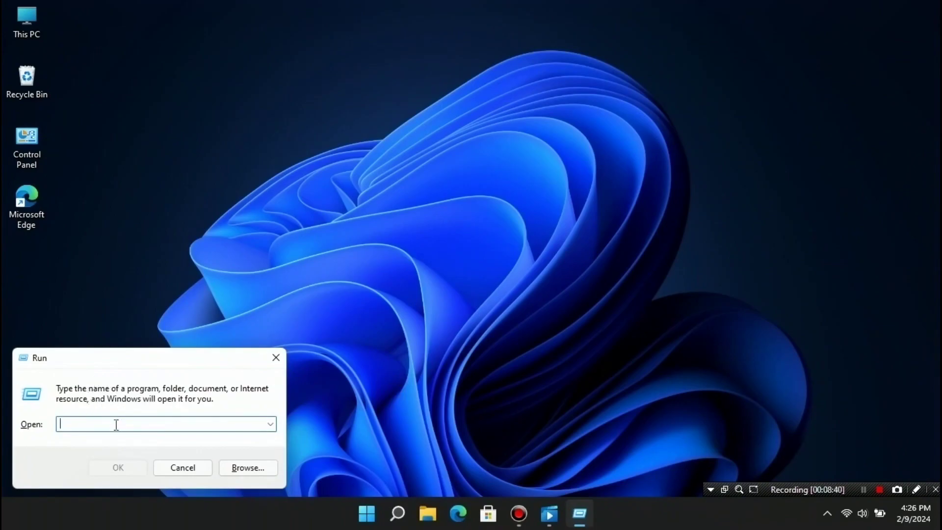
type("prefetch")
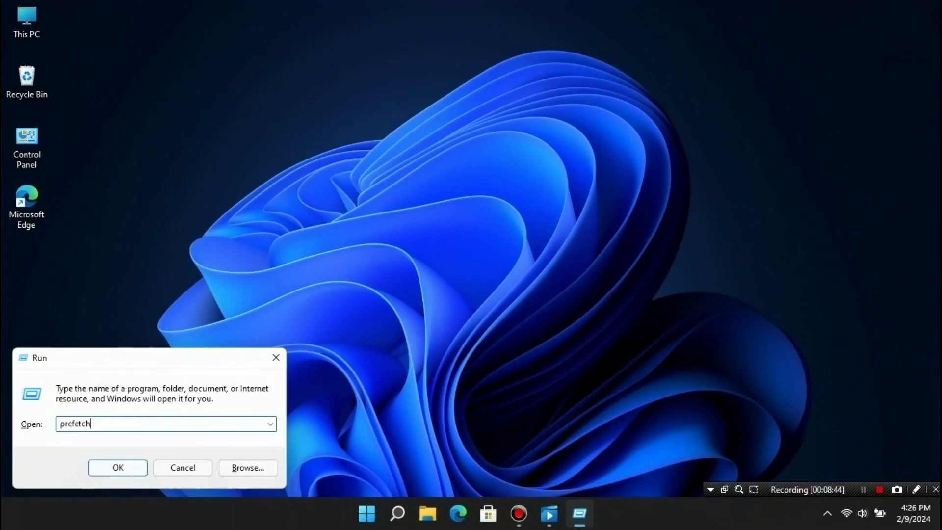
left_click(125, 457)
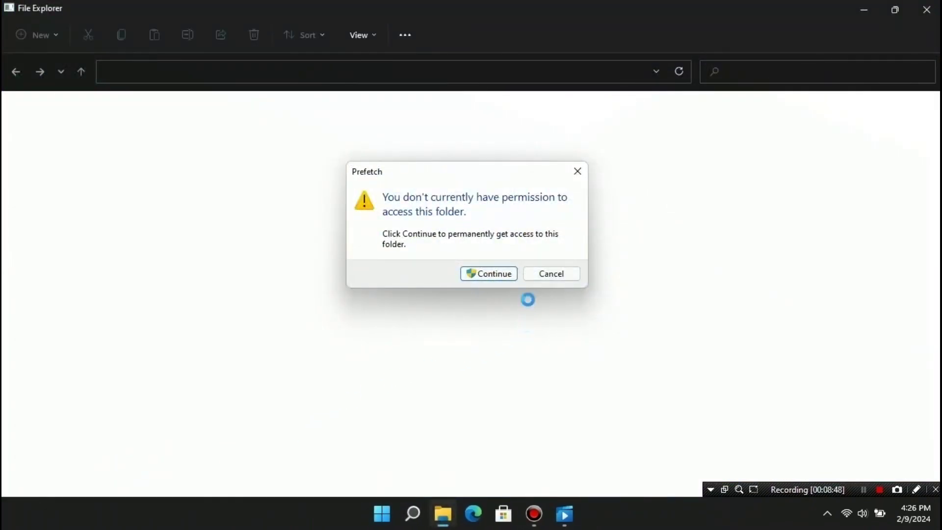
left_click(490, 273)
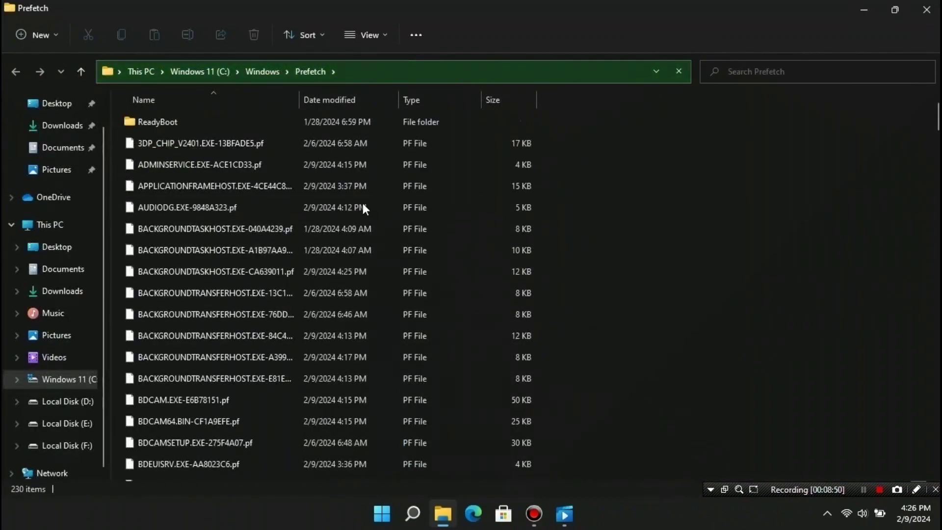
Delete all items in the Prefetch folder, skipping every file in use, and close File Explorer.
left_click_drag(551, 117, 418, 479)
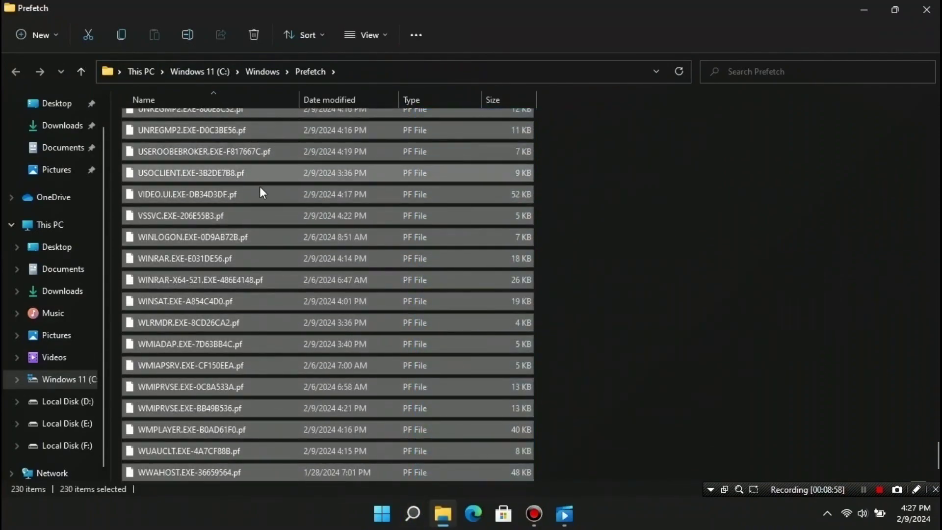
right_click(248, 214)
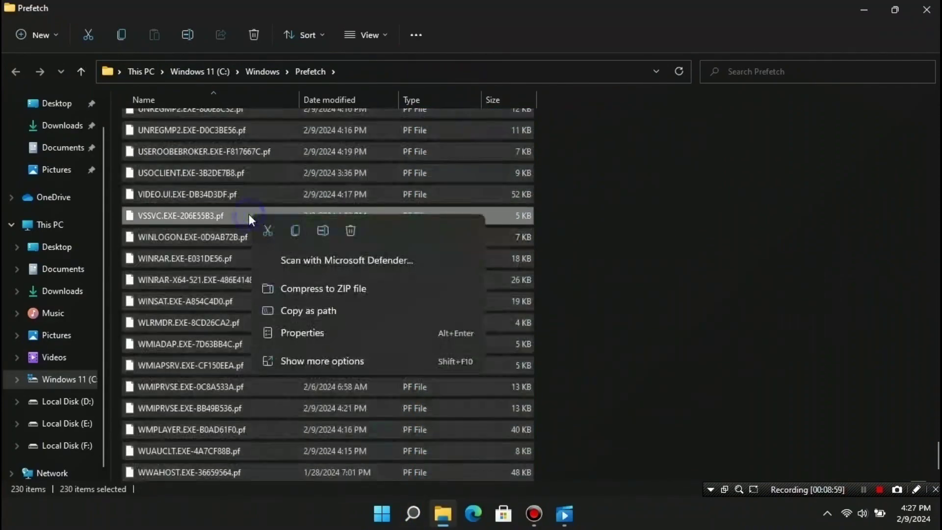
left_click(350, 231)
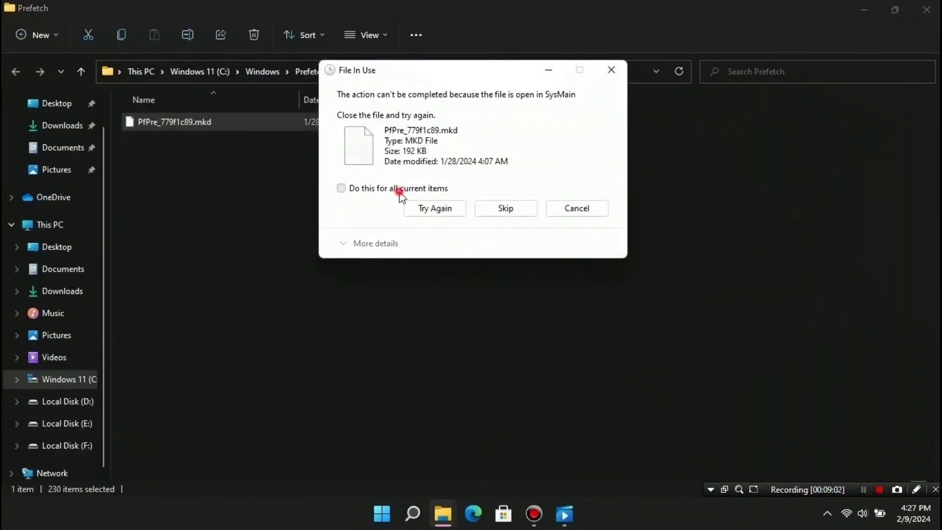
left_click(398, 191)
left_click(505, 210)
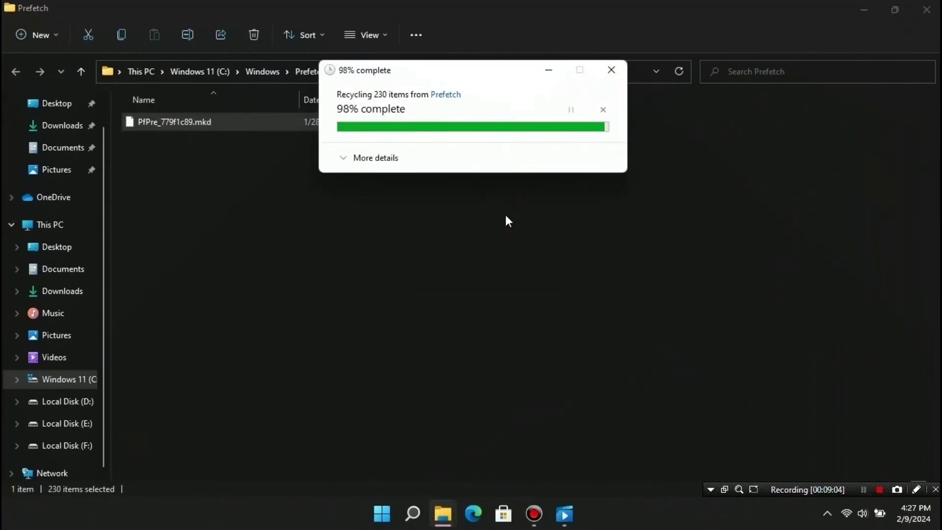
left_click(926, 10)
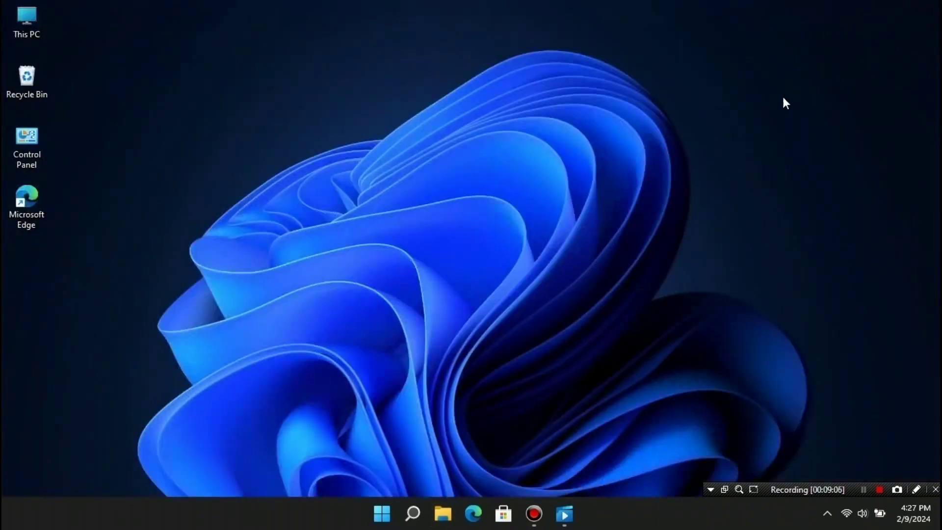
Empty the Recycle Bin, granting administrator permission for the WinSAT folder, and refresh the desktop.
right_click(32, 76)
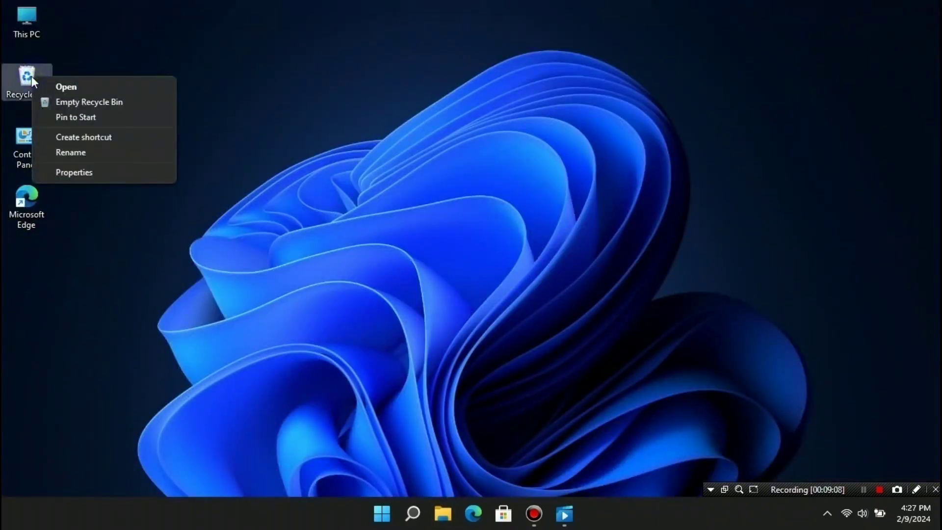
left_click(79, 101)
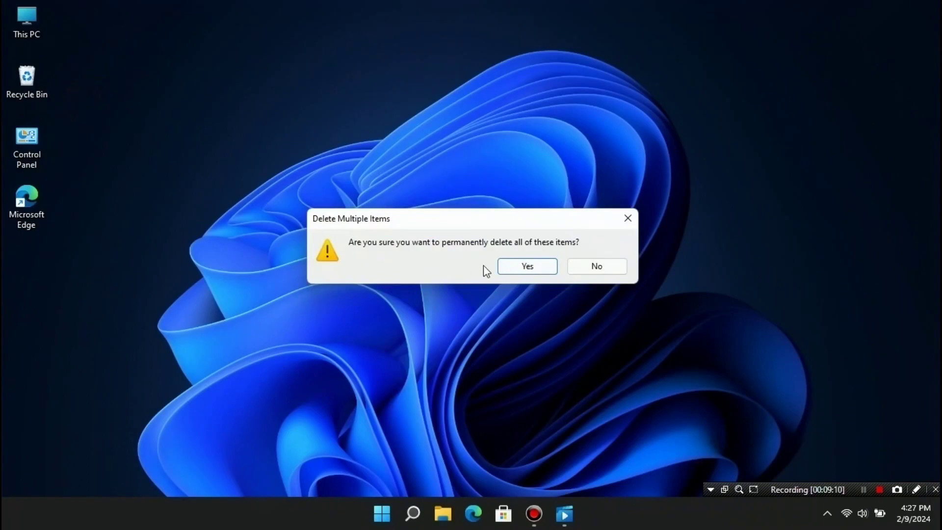
left_click(515, 271)
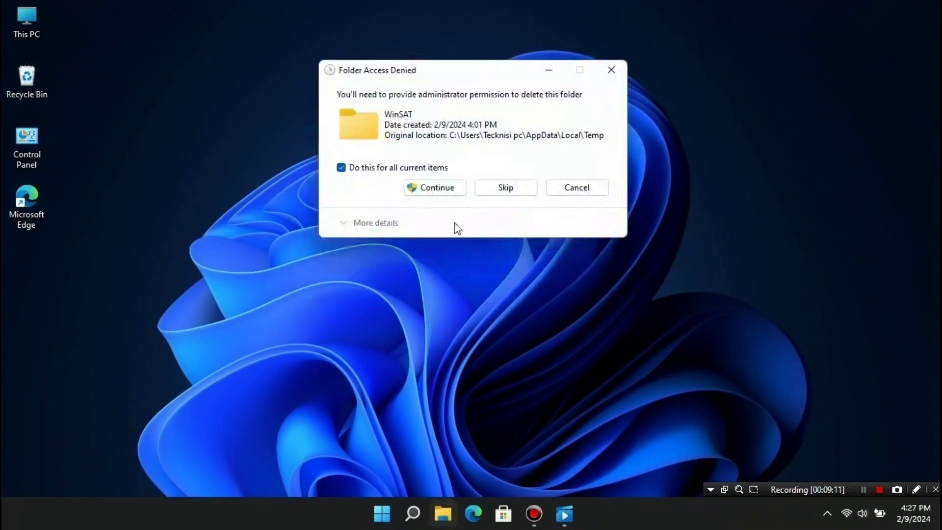
left_click(421, 188)
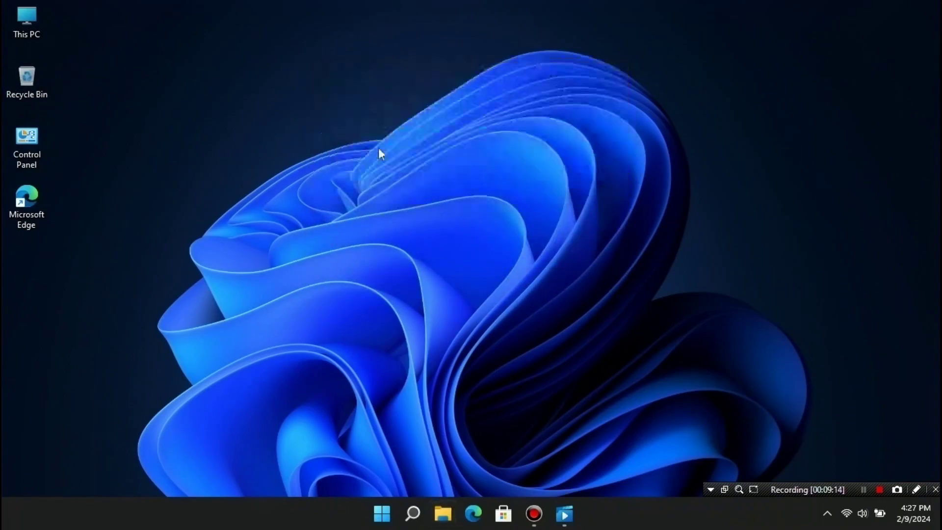
right_click(430, 193)
left_click(466, 246)
View the Restart option among the Start menu's power choices, and close the menu without restarting.
left_click(382, 521)
left_click(643, 467)
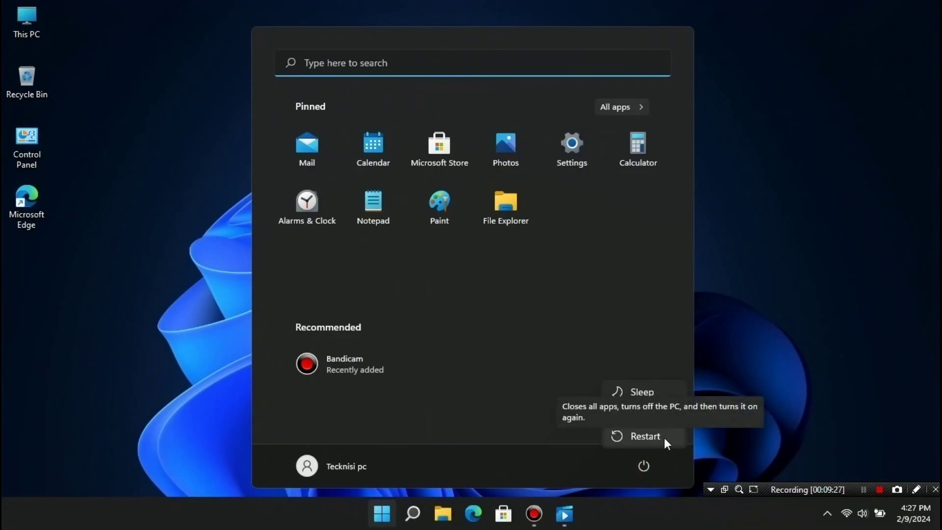
left_click(793, 366)
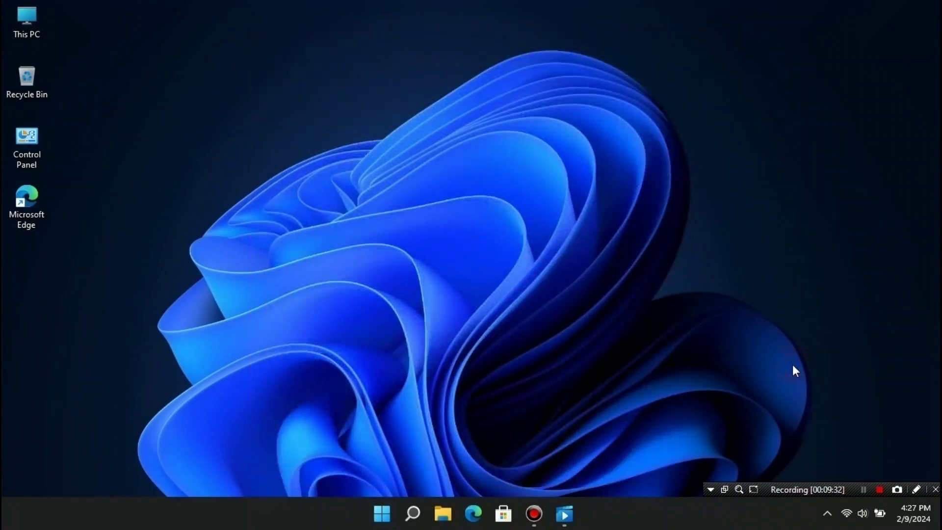